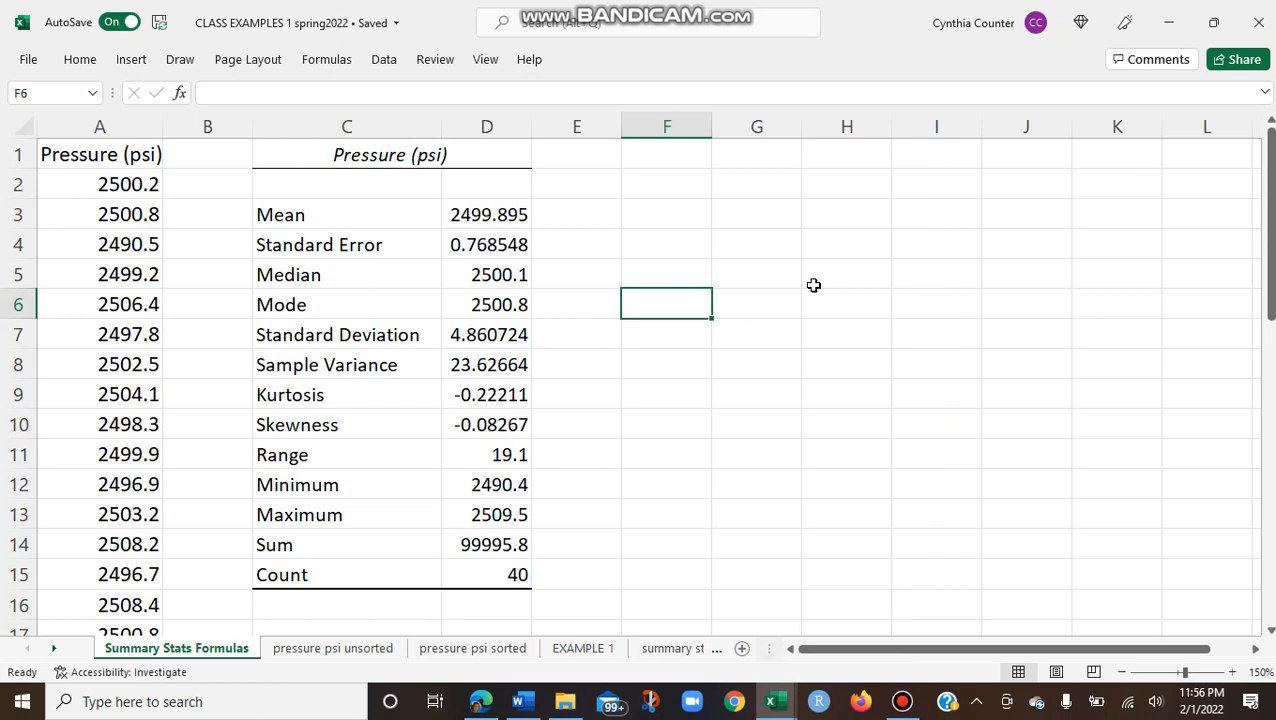
Step: Compute the mean of the pressure data in E3 with the formula =AVERAGE(A2:A41)
{"action": "left_click", "coordinate": [578, 212]}
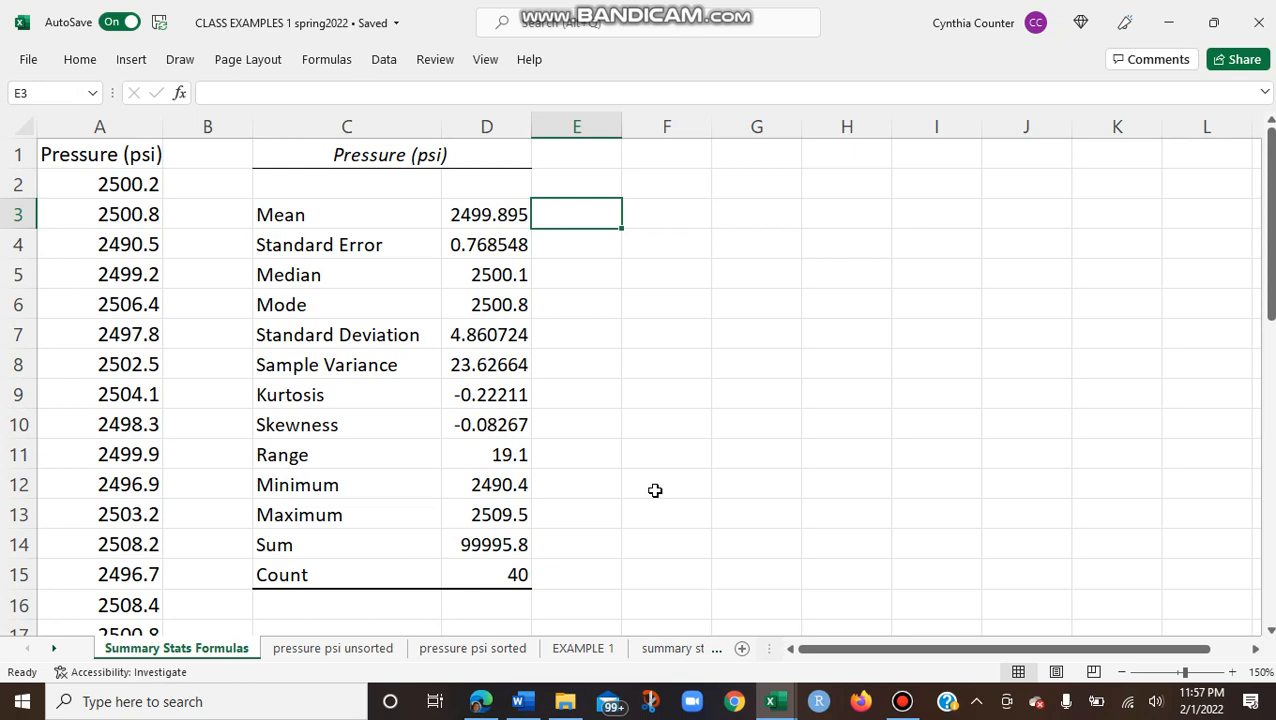
{"action": "left_click", "coordinate": [314, 216]}
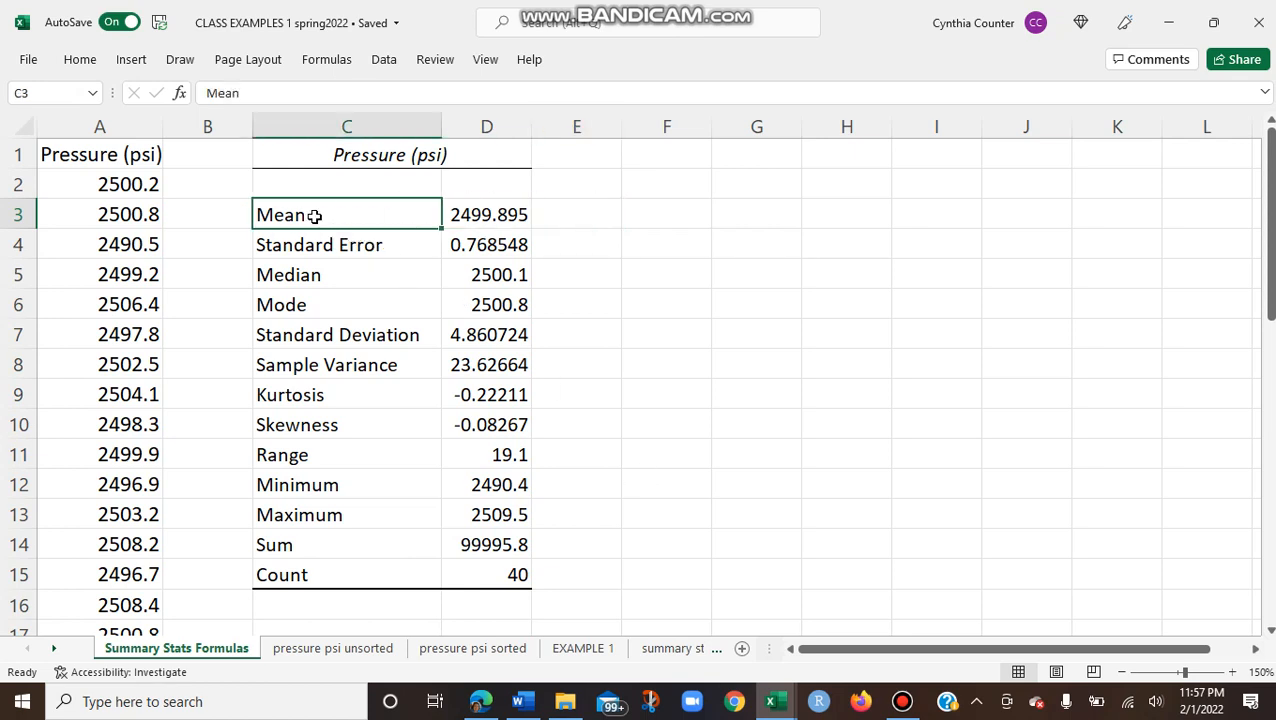
{"action": "left_click", "coordinate": [485, 218]}
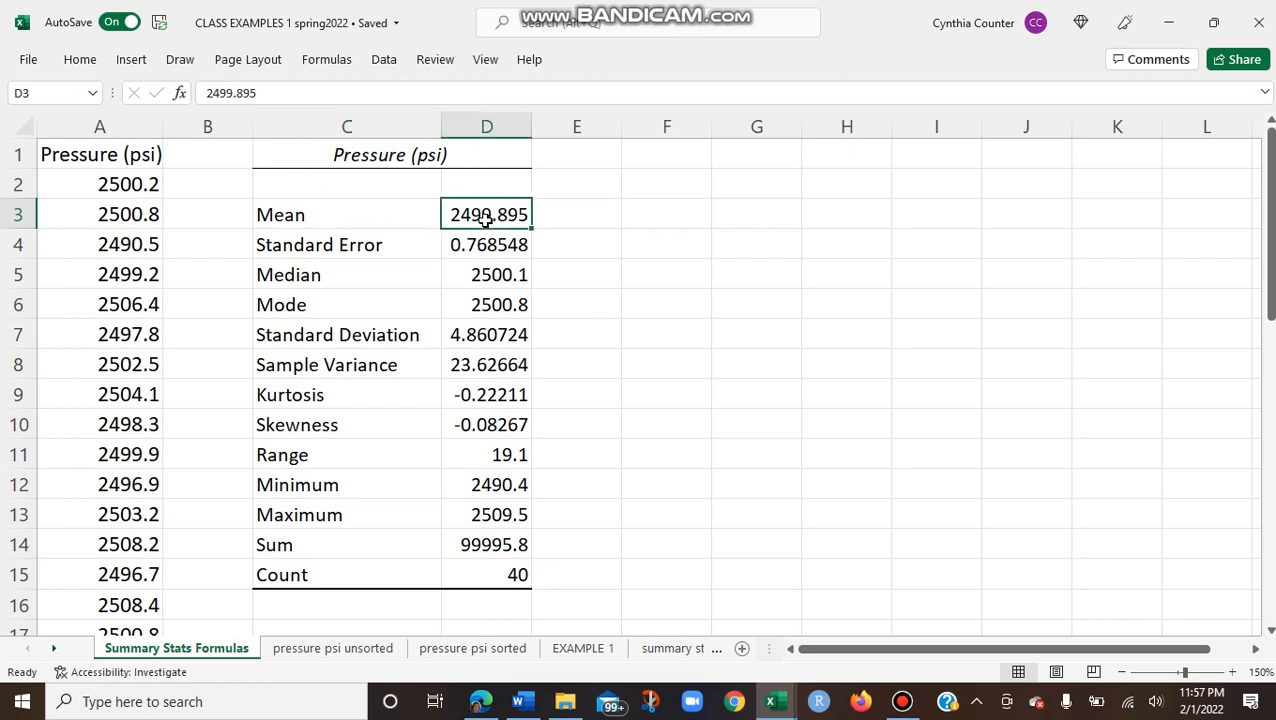
{"action": "left_click", "coordinate": [578, 220]}
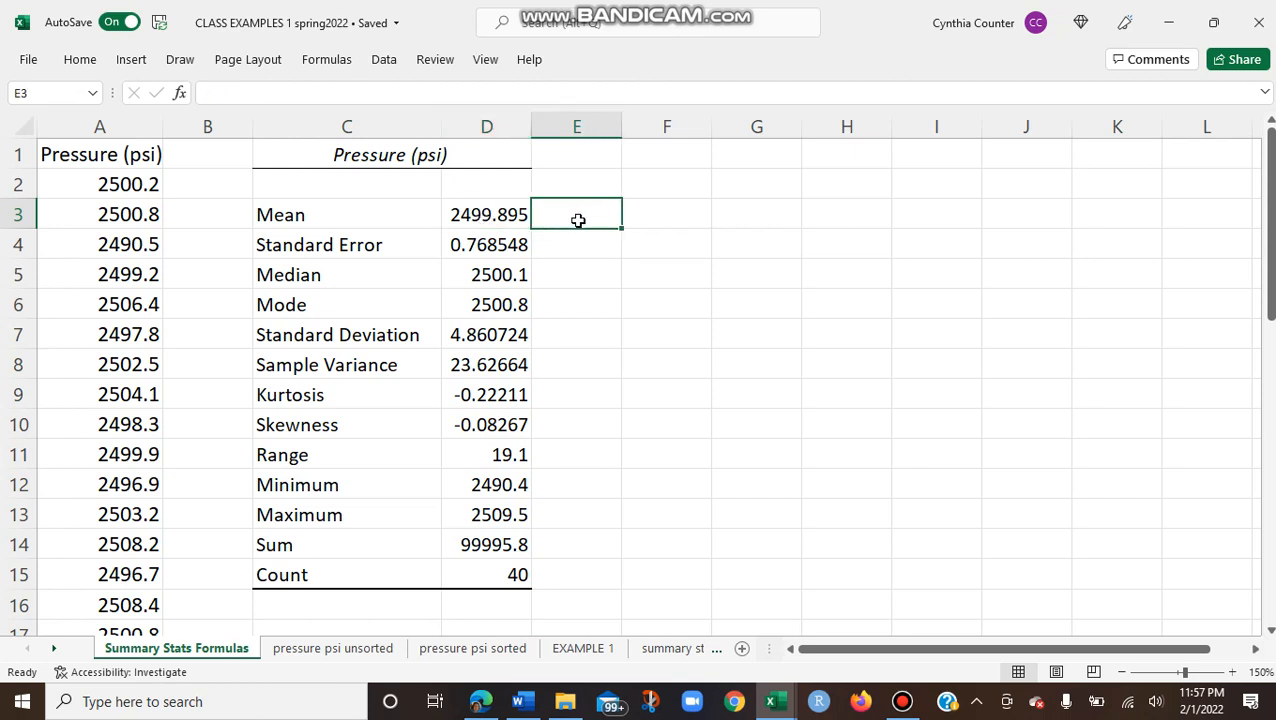
{"action": "type", "text": "="}
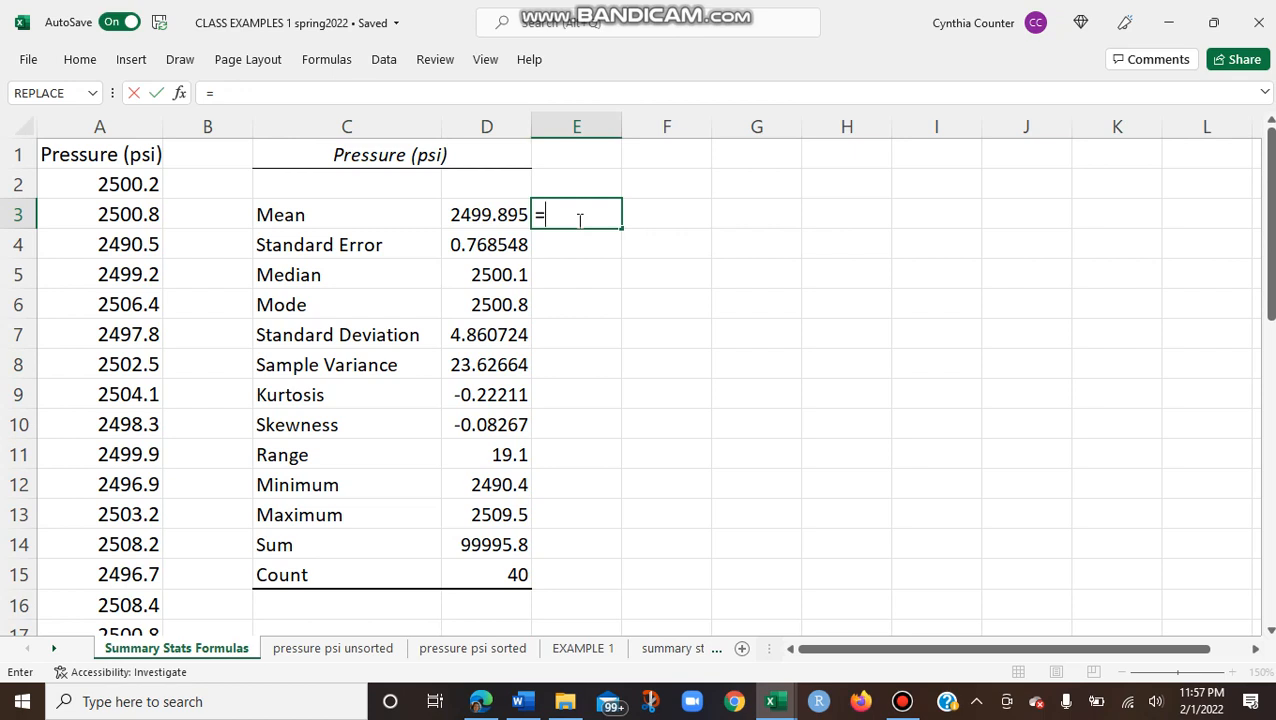
{"action": "type", "text": "AVER"}
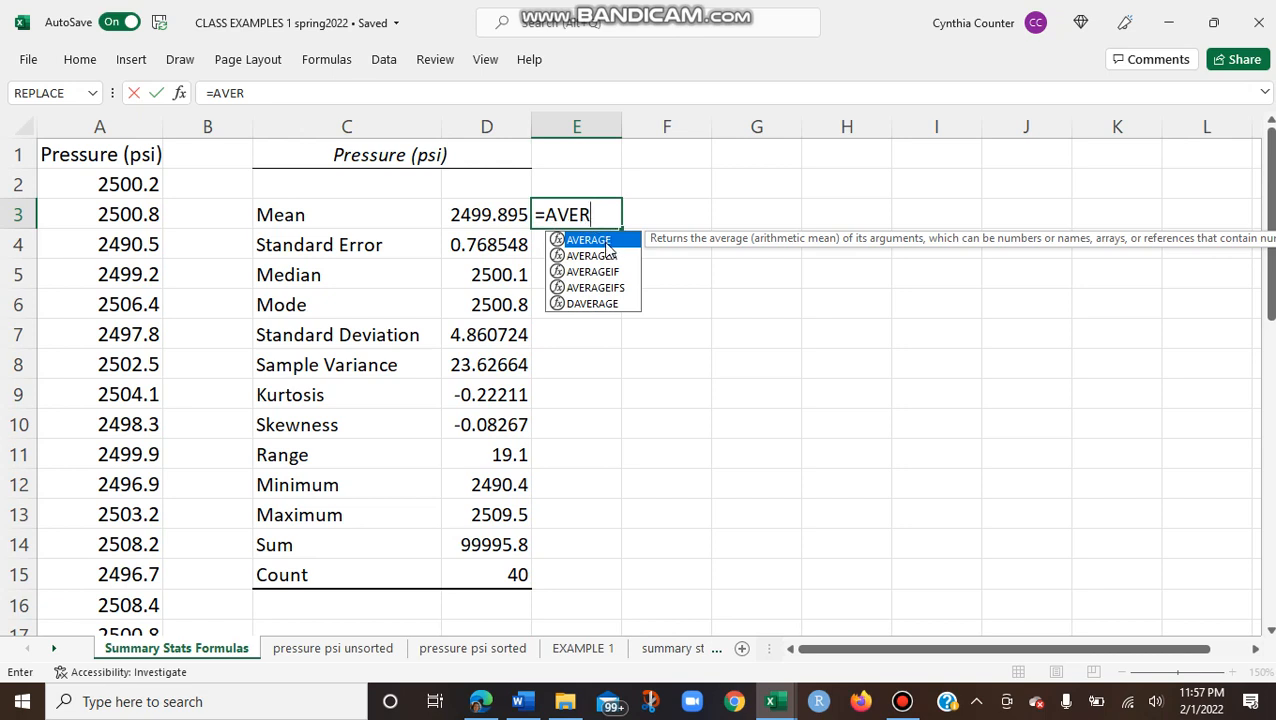
{"action": "double_click", "coordinate": [606, 243]}
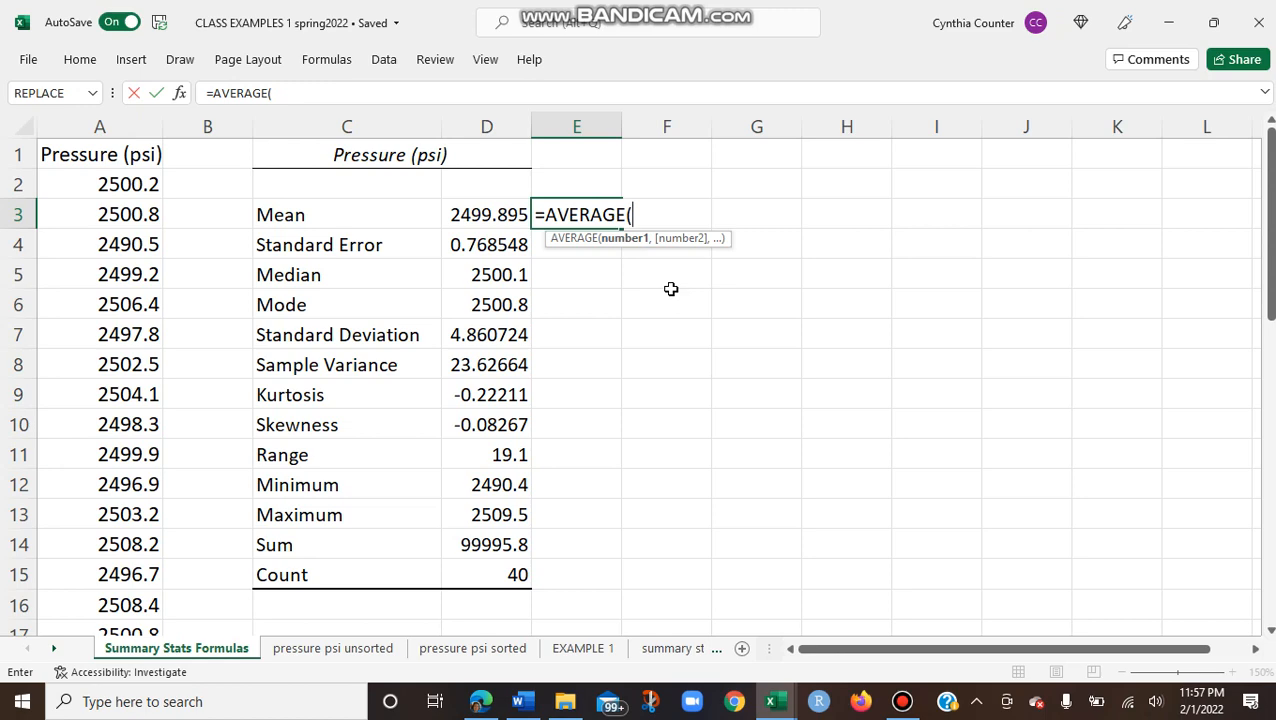
{"action": "mouse_move", "coordinate": [1266, 216]}
{"action": "left_mouse_down"}
{"action": "mouse_move", "coordinate": [1267, 188]}
{"action": "mouse_move", "coordinate": [1267, 498]}
{"action": "mouse_move", "coordinate": [1267, 210]}
{"action": "left_mouse_up"}
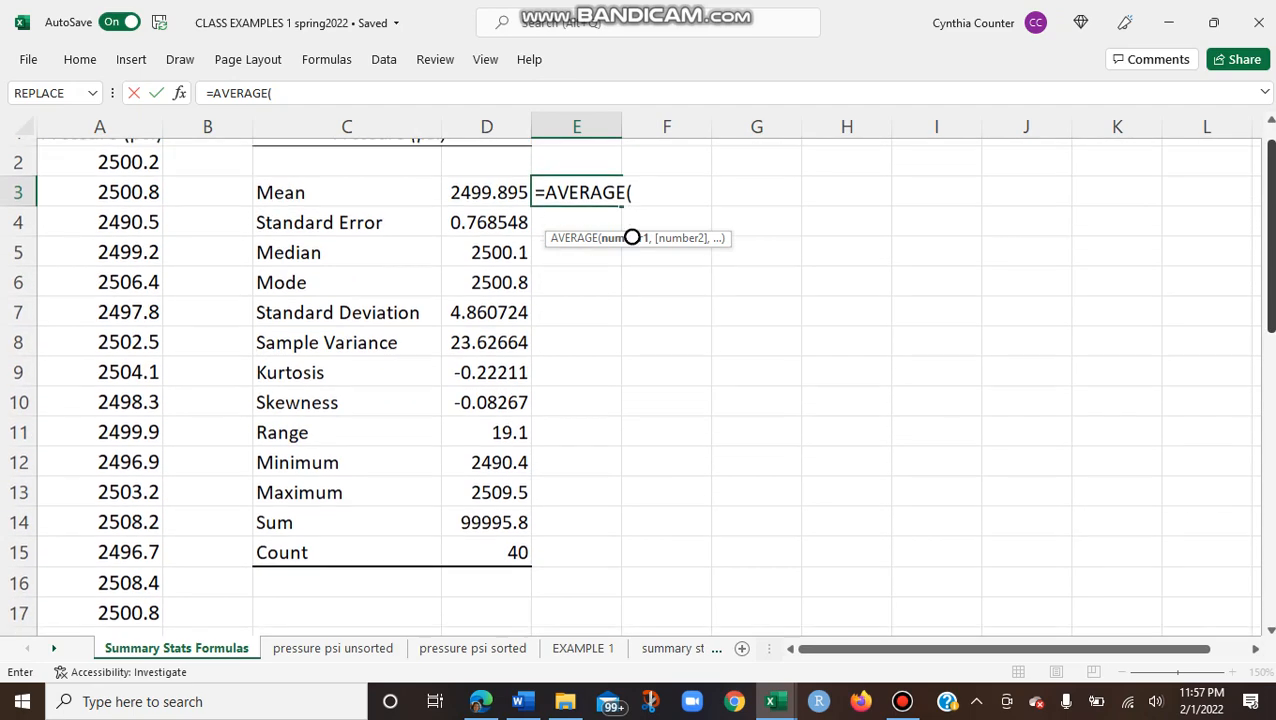
{"action": "type", "text": "A"}
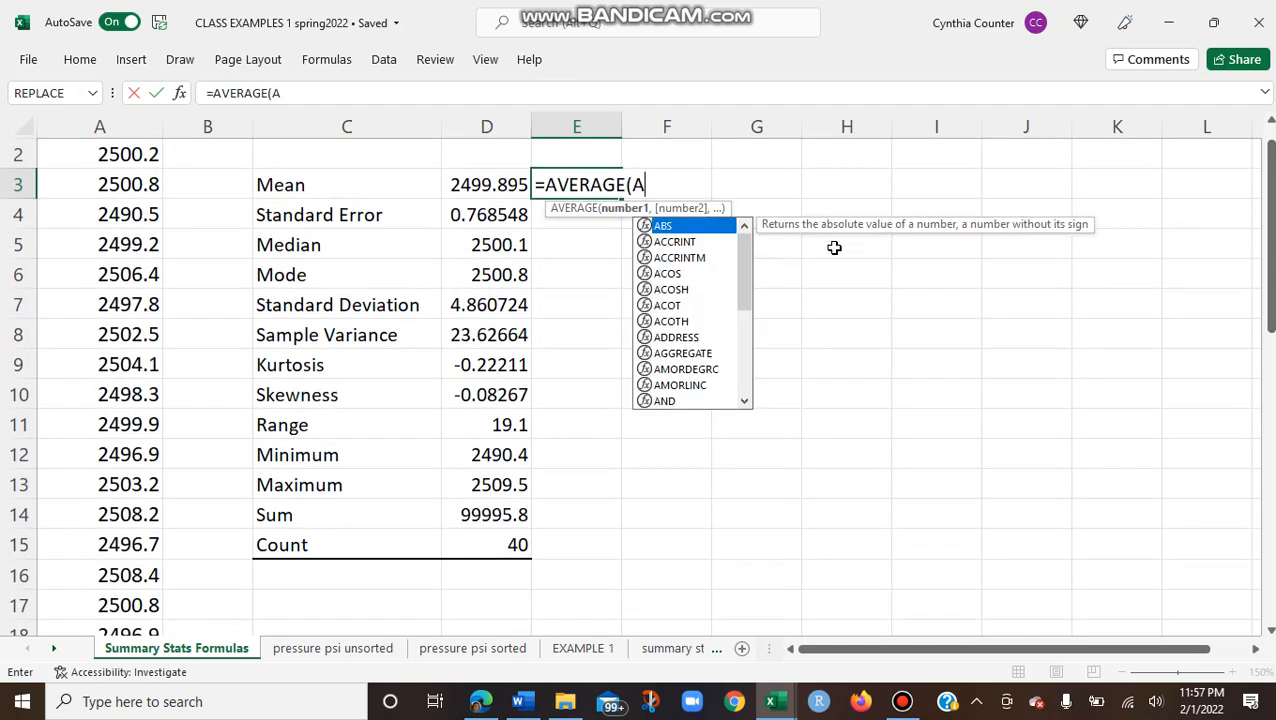
{"action": "type", "text": "2:"}
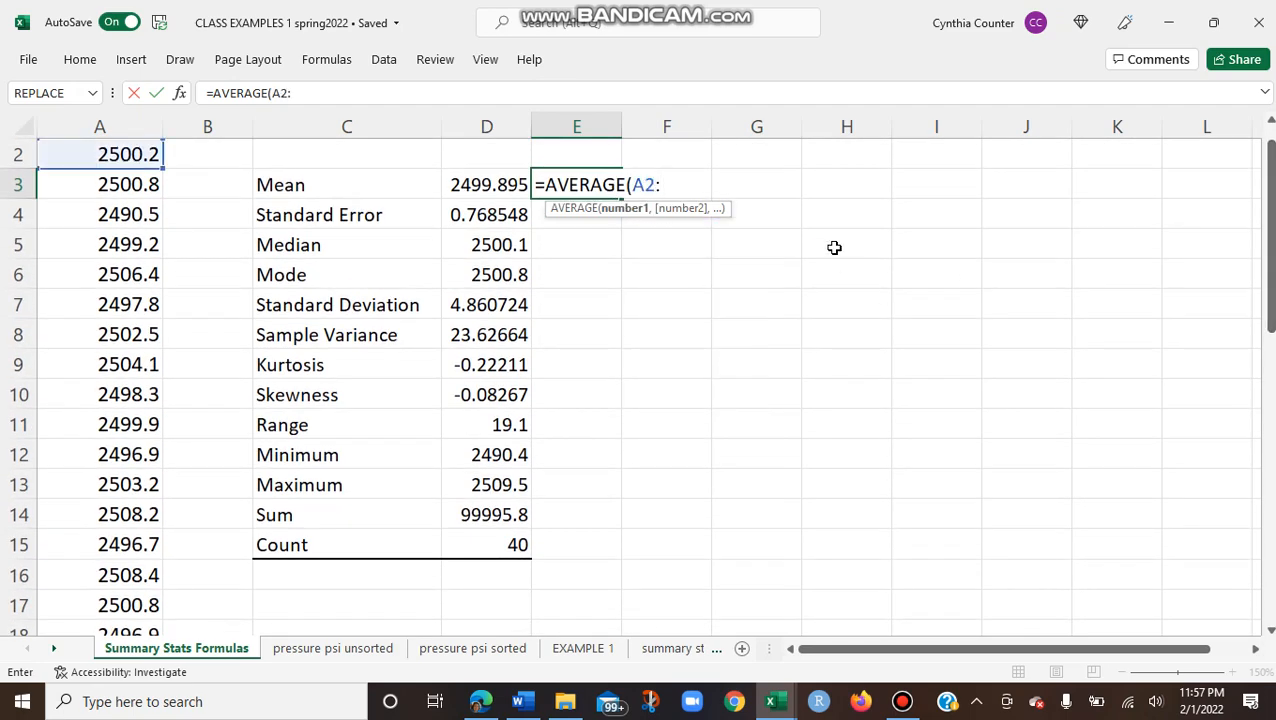
{"action": "type", "text": "A41)"}
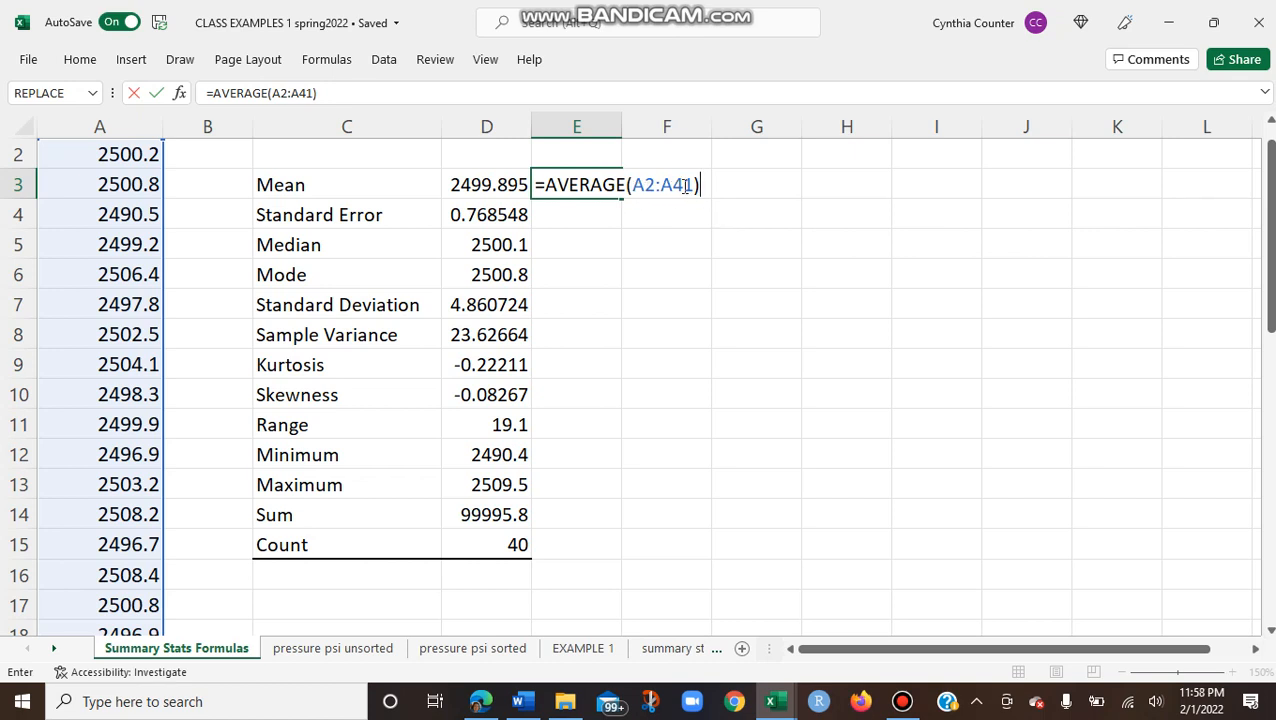
{"action": "key", "text": "Return"}
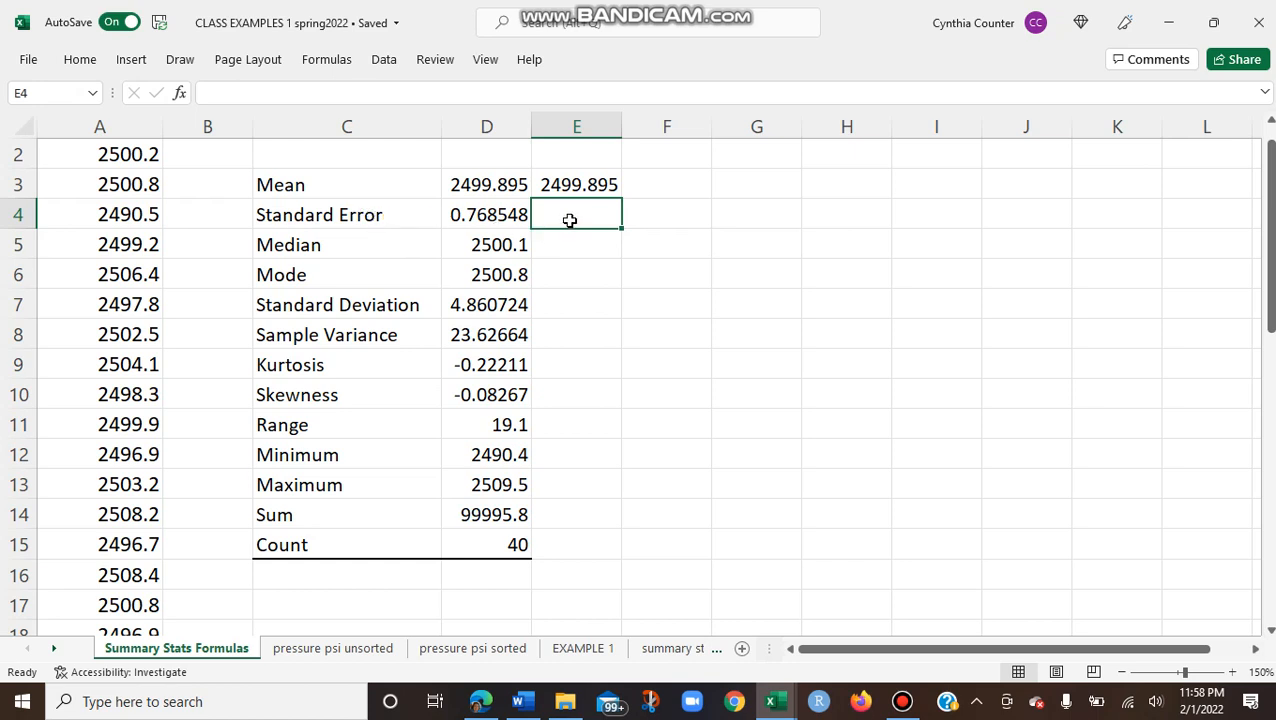
Step: Add the note SD/SQRT(COUNT) in F4 as the explanation of the standard error calculation
{"action": "left_click", "coordinate": [661, 214]}
{"action": "type", "text": "SD"}
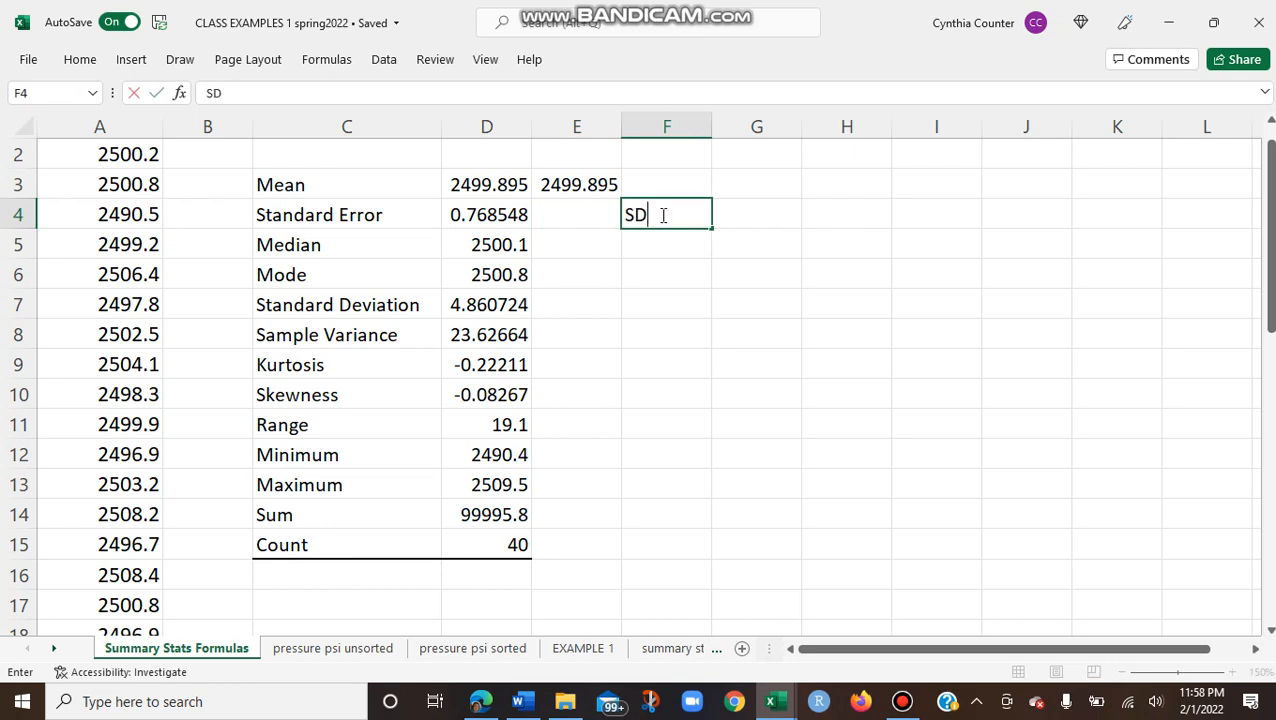
{"action": "type", "text": "/SQRT(COUNT)"}
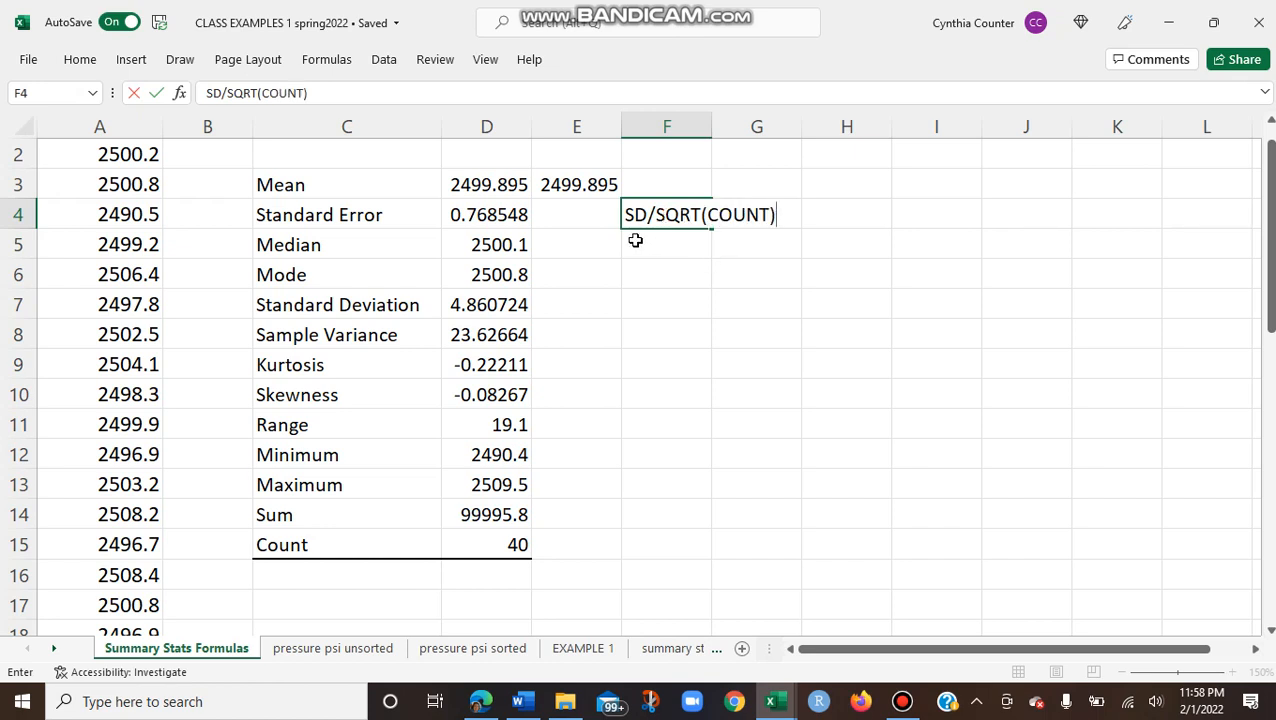
Step: Compute the standard error in E4 from the standard deviation and count with =D7/SQRT(D15)
{"action": "left_click", "coordinate": [576, 213]}
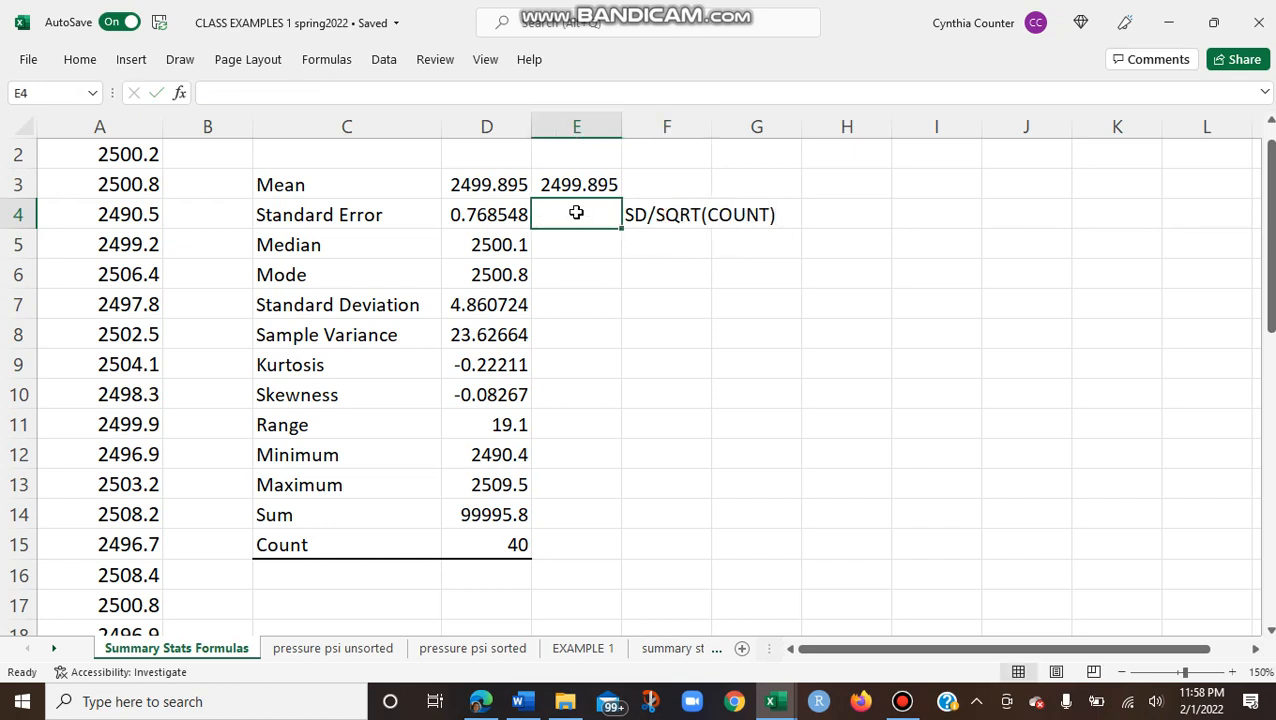
{"action": "type", "text": "="}
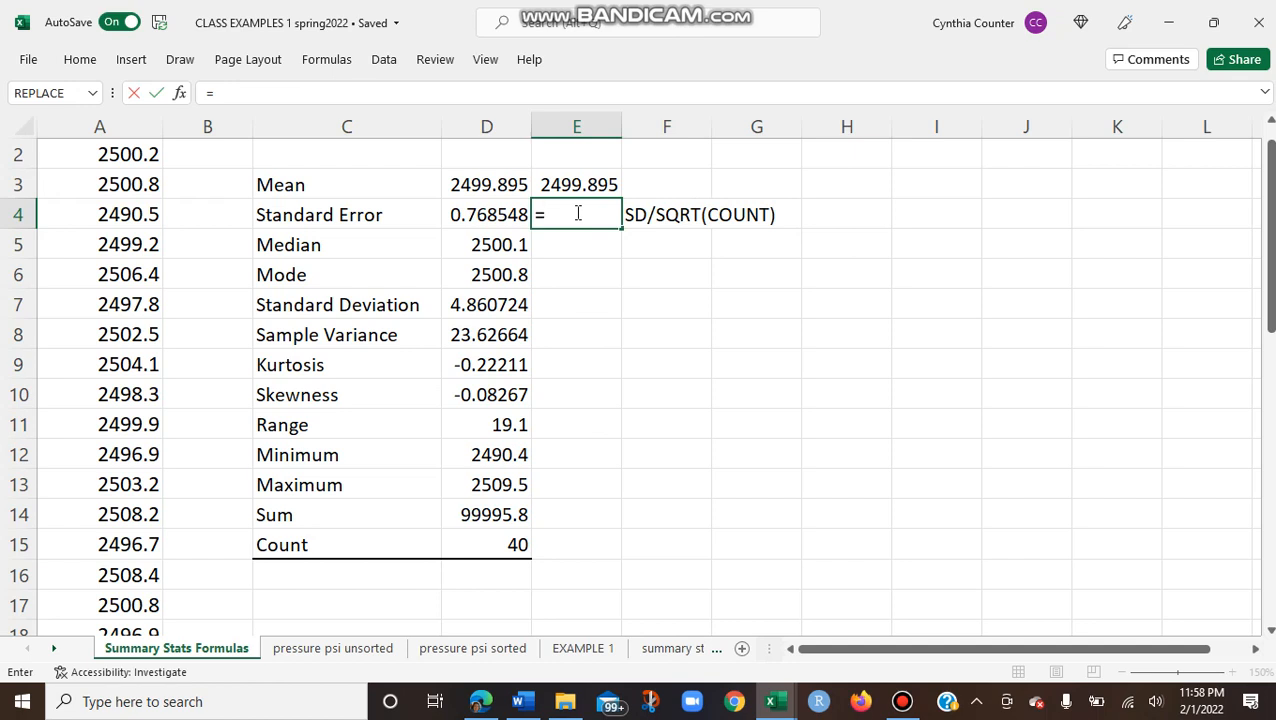
{"action": "left_click", "coordinate": [490, 305]}
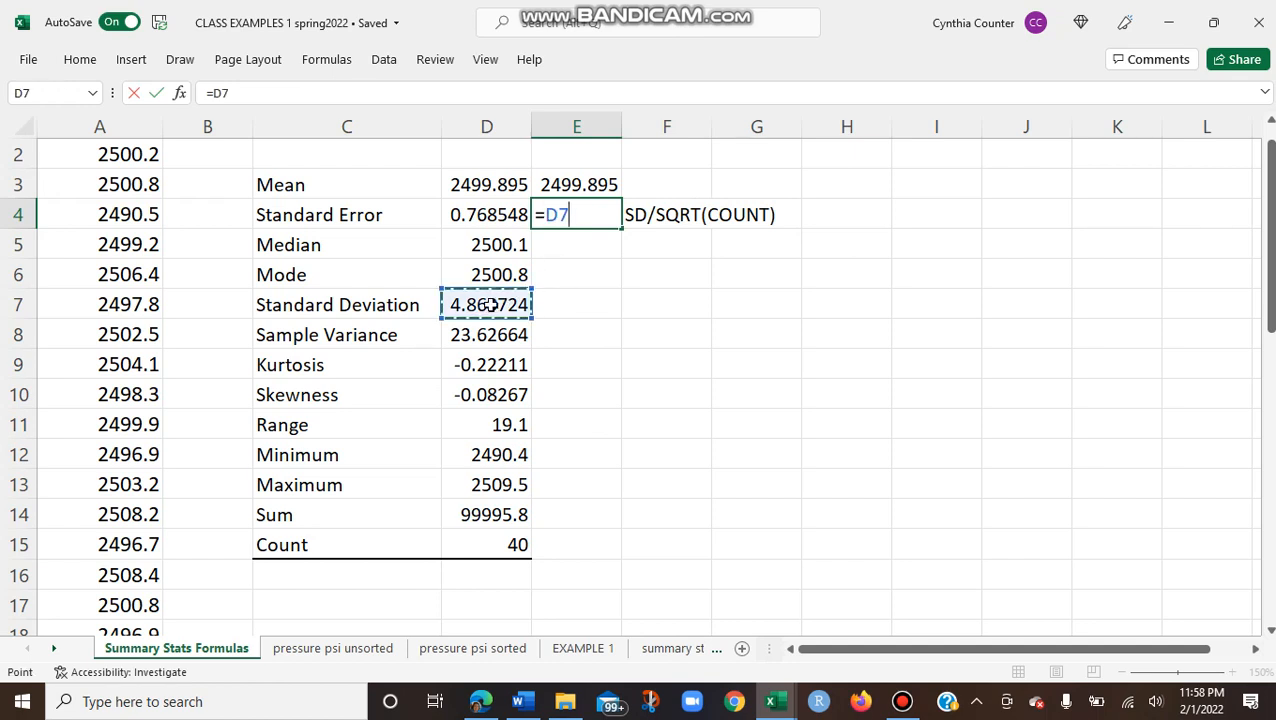
{"action": "type", "text": "/SQRT("}
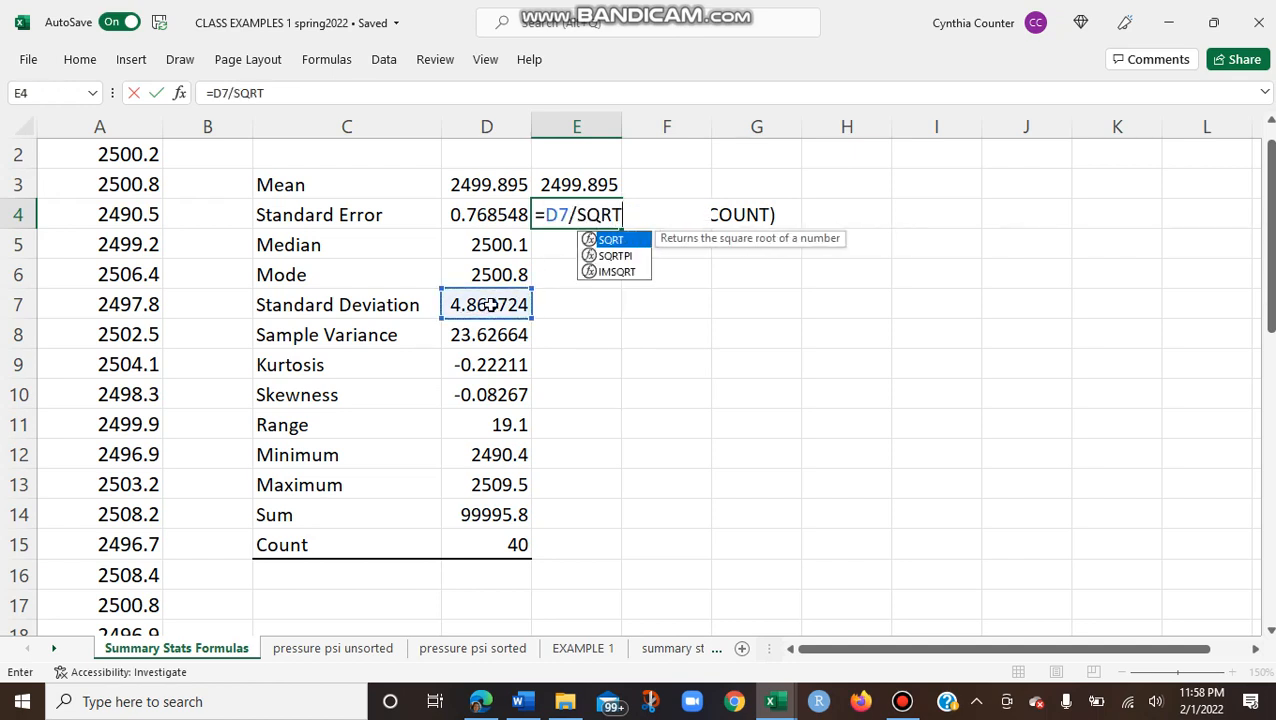
{"action": "left_click", "coordinate": [488, 547]}
{"action": "type", "text": ")"}
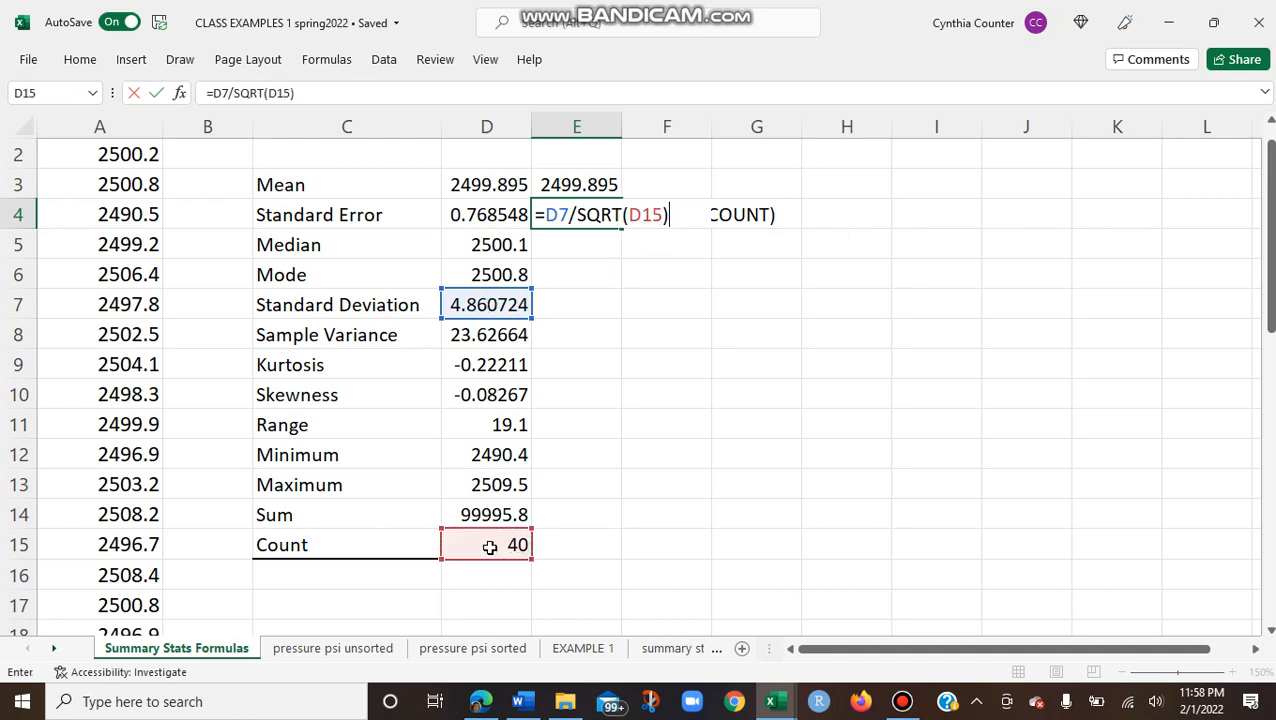
{"action": "key", "text": "Return"}
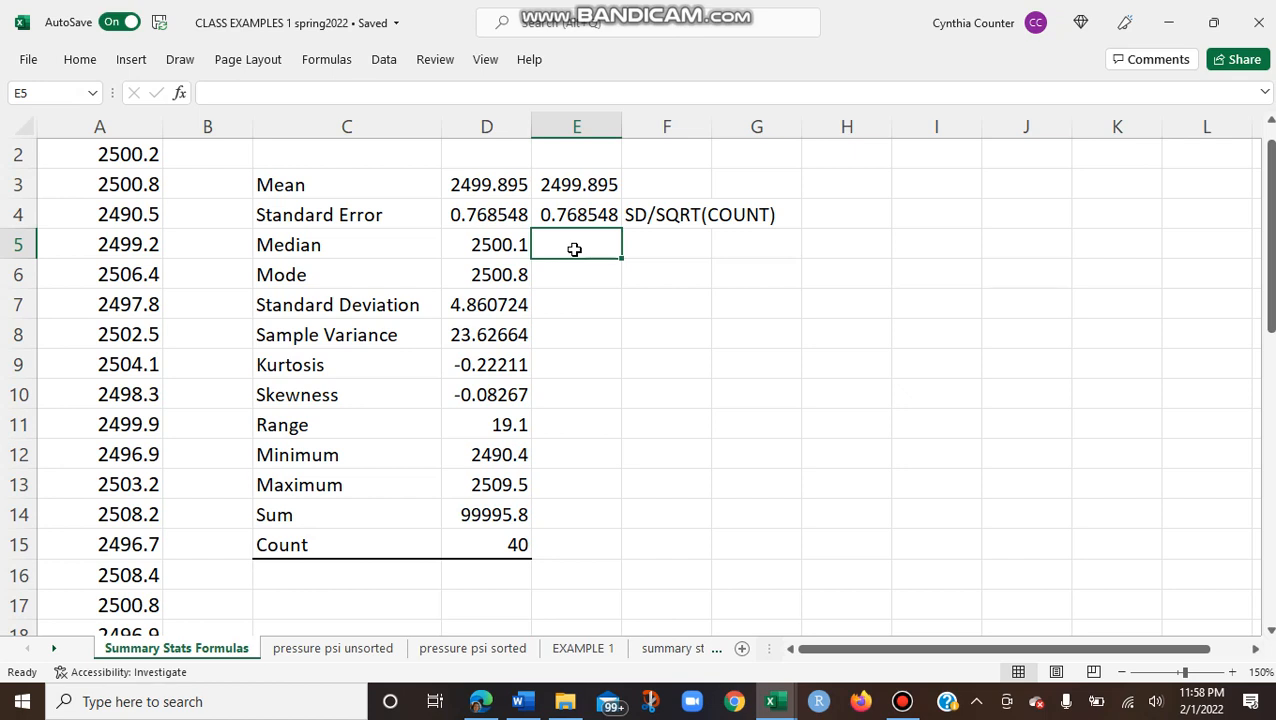
Step: Compute the median of the pressure data in E5 with the formula =MEDIAN(A2:A41)
{"action": "type", "text": "="}
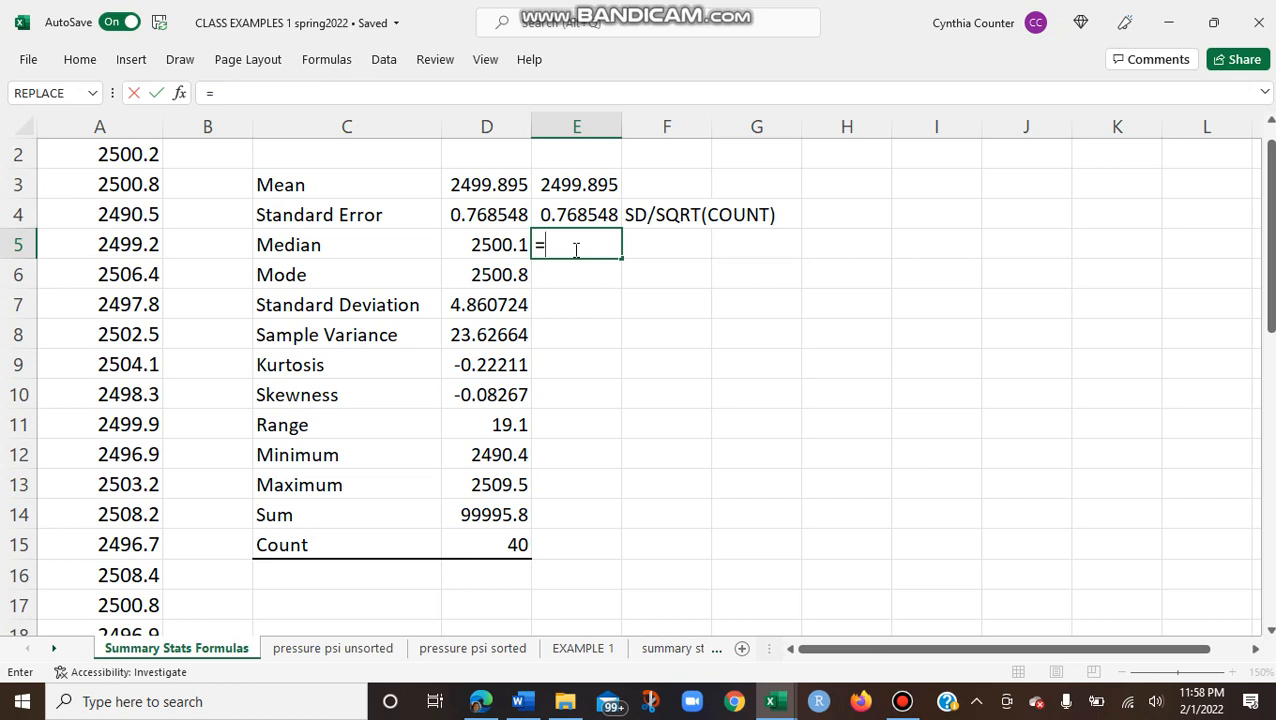
{"action": "type", "text": "MED"}
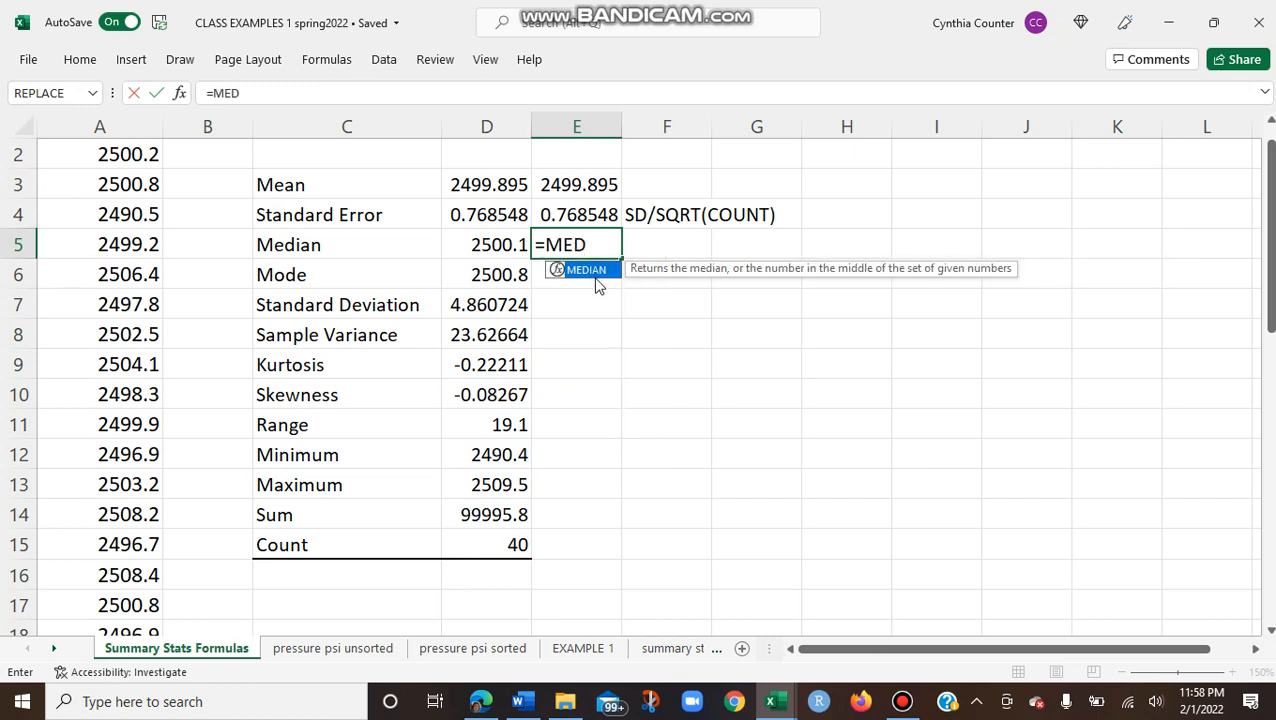
{"action": "double_click", "coordinate": [589, 268]}
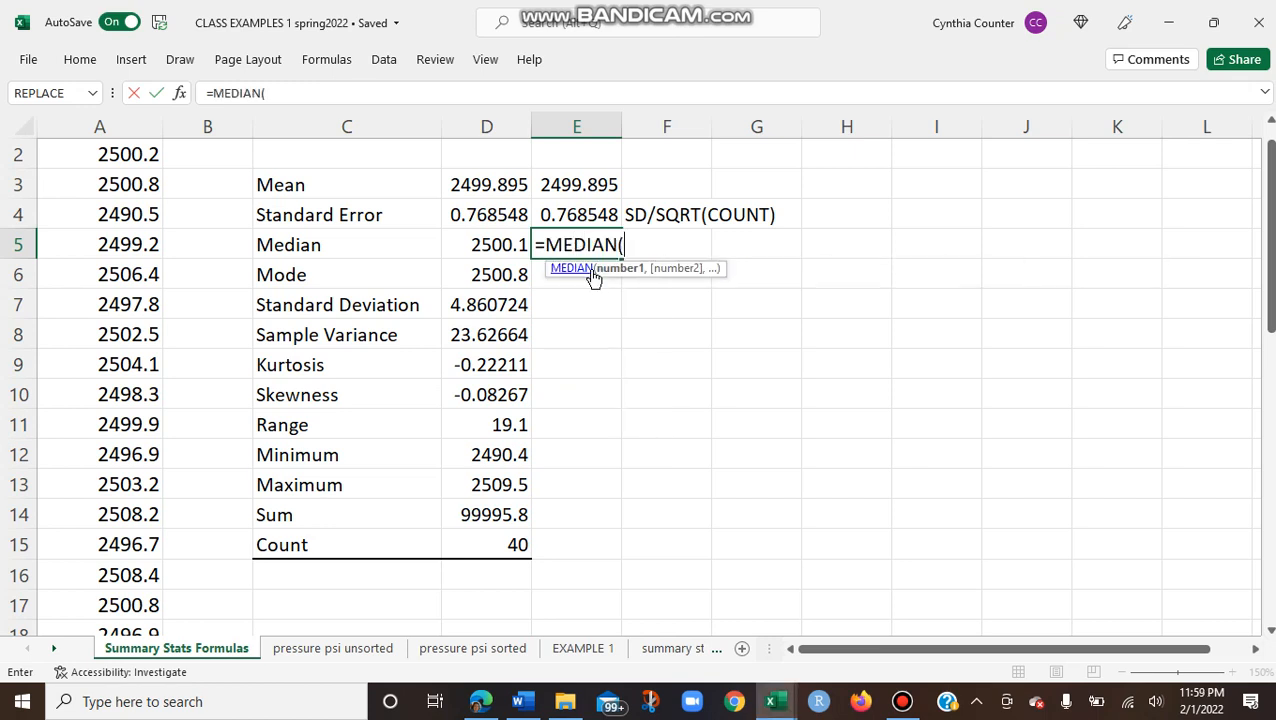
{"action": "type", "text": "A2"}
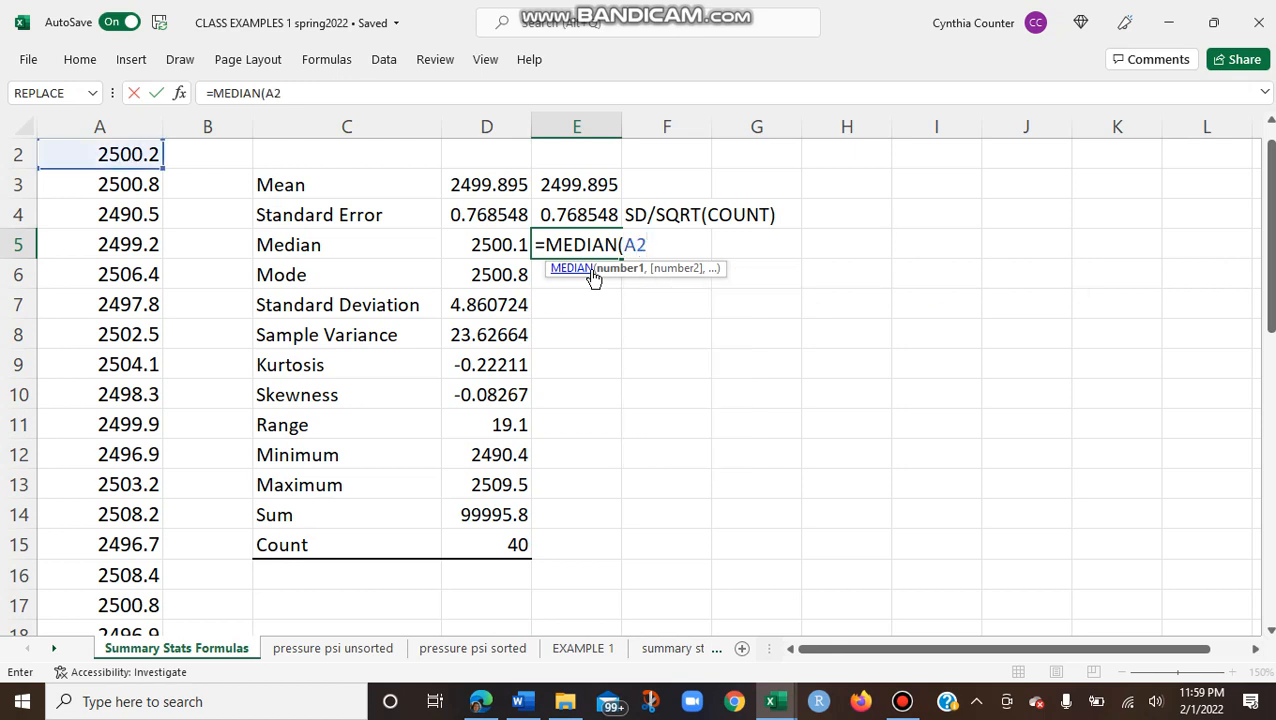
{"action": "type", "text": ":A41"}
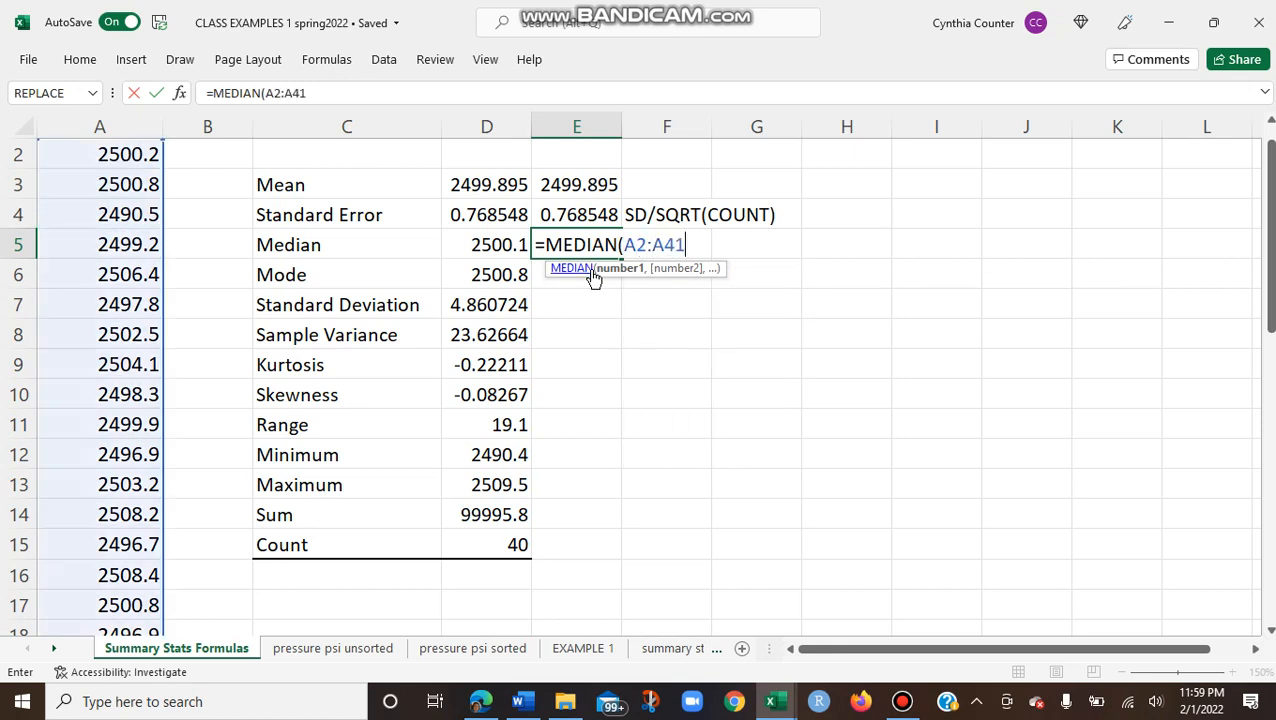
{"action": "type", "text": ")"}
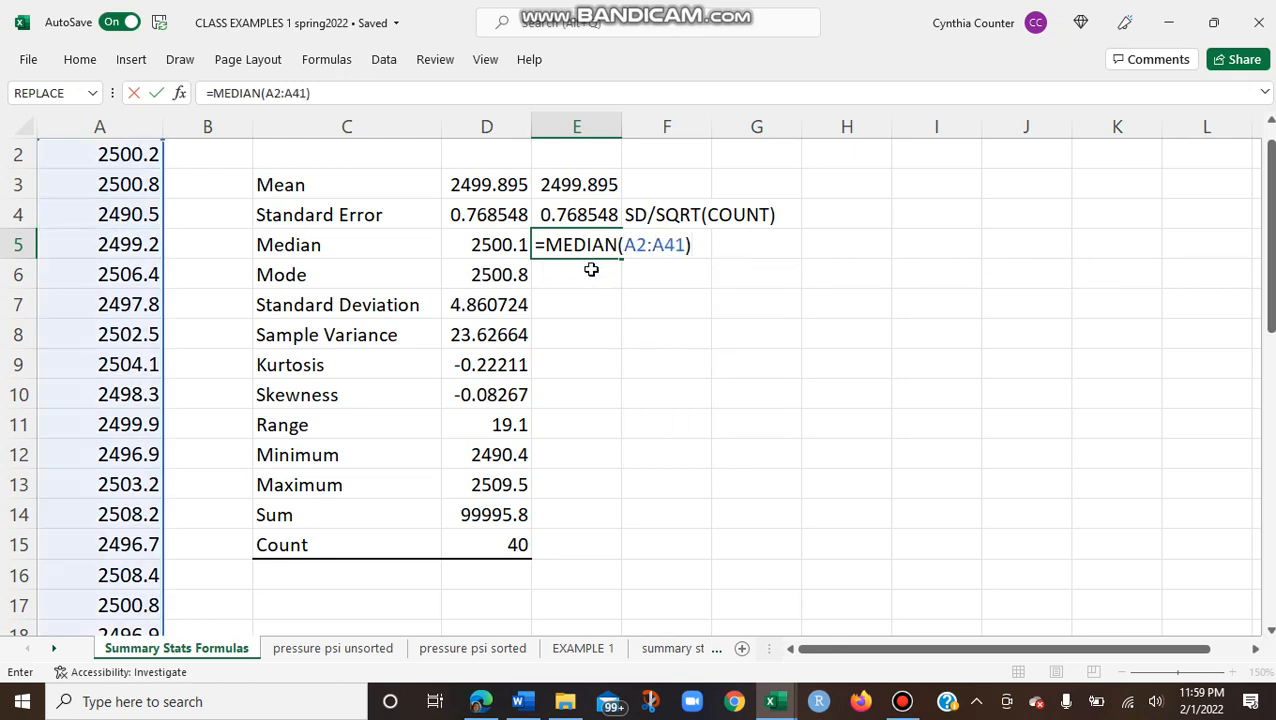
{"action": "key", "text": "Return"}
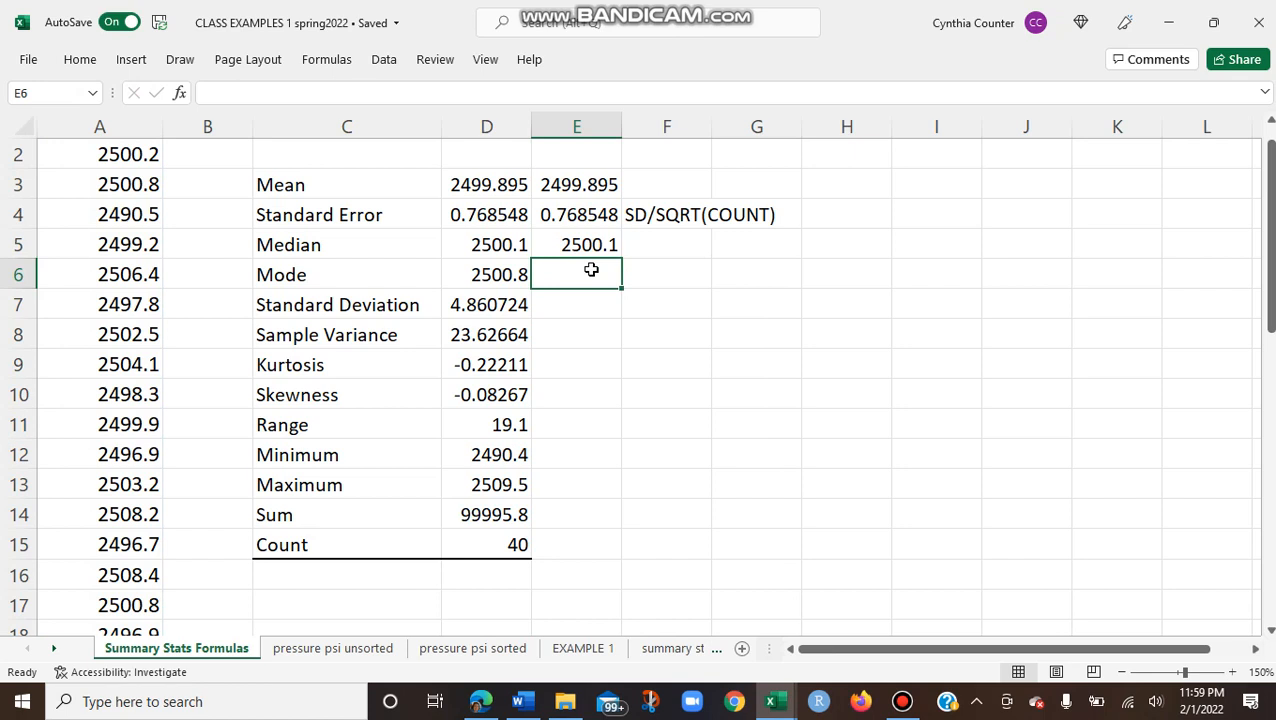
Step: Compute the single mode of the pressure data in E6 with the formula =MODE.SNGL(A2:A41)
{"action": "type", "text": "="}
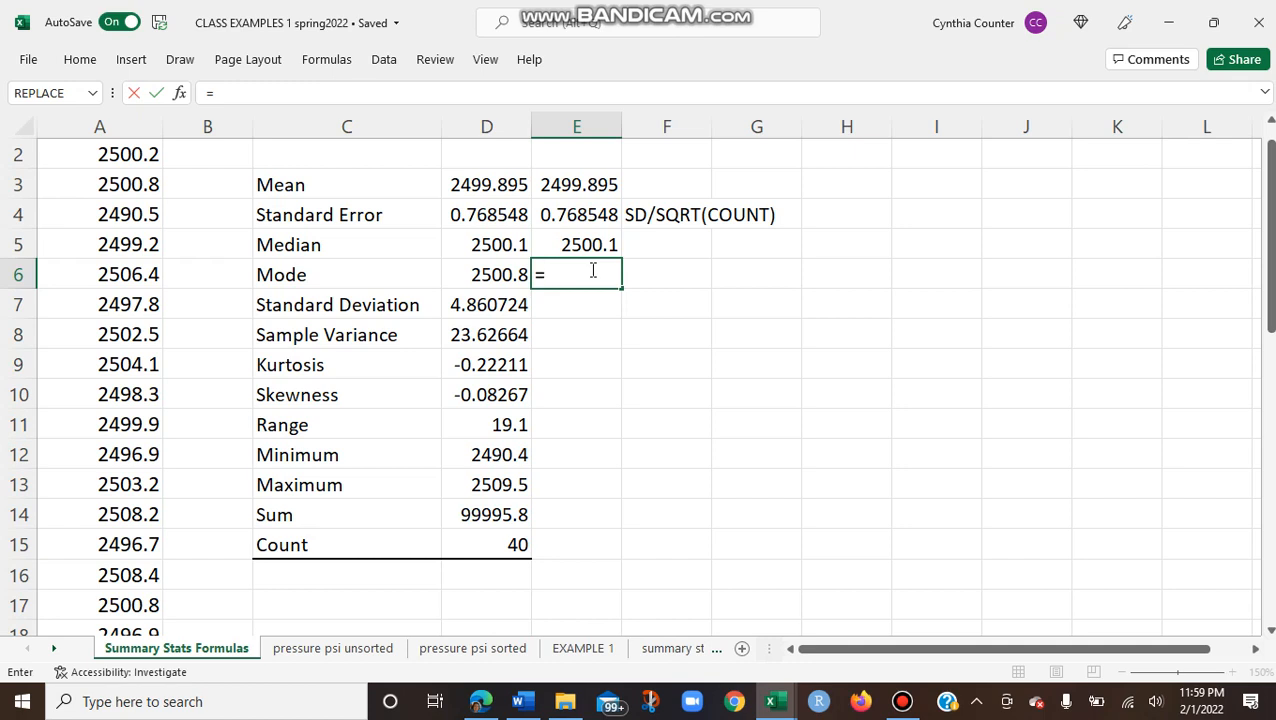
{"action": "type", "text": "MO"}
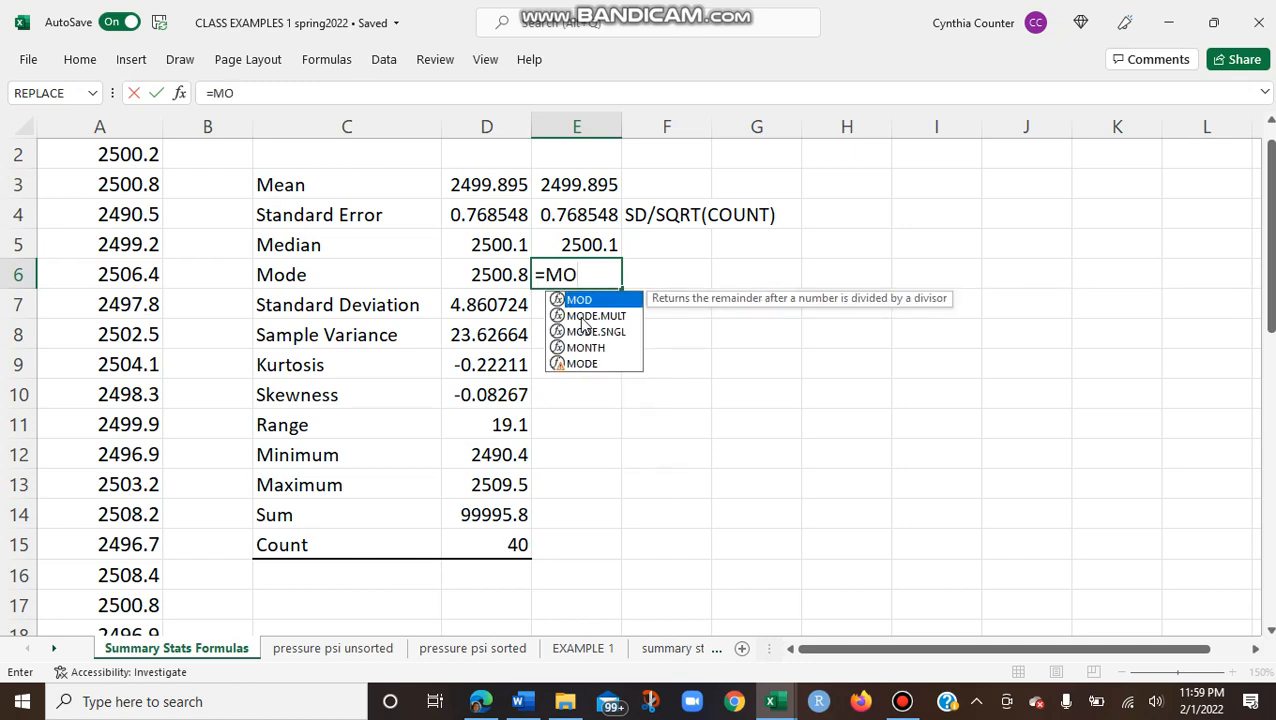
{"action": "type", "text": "E"}
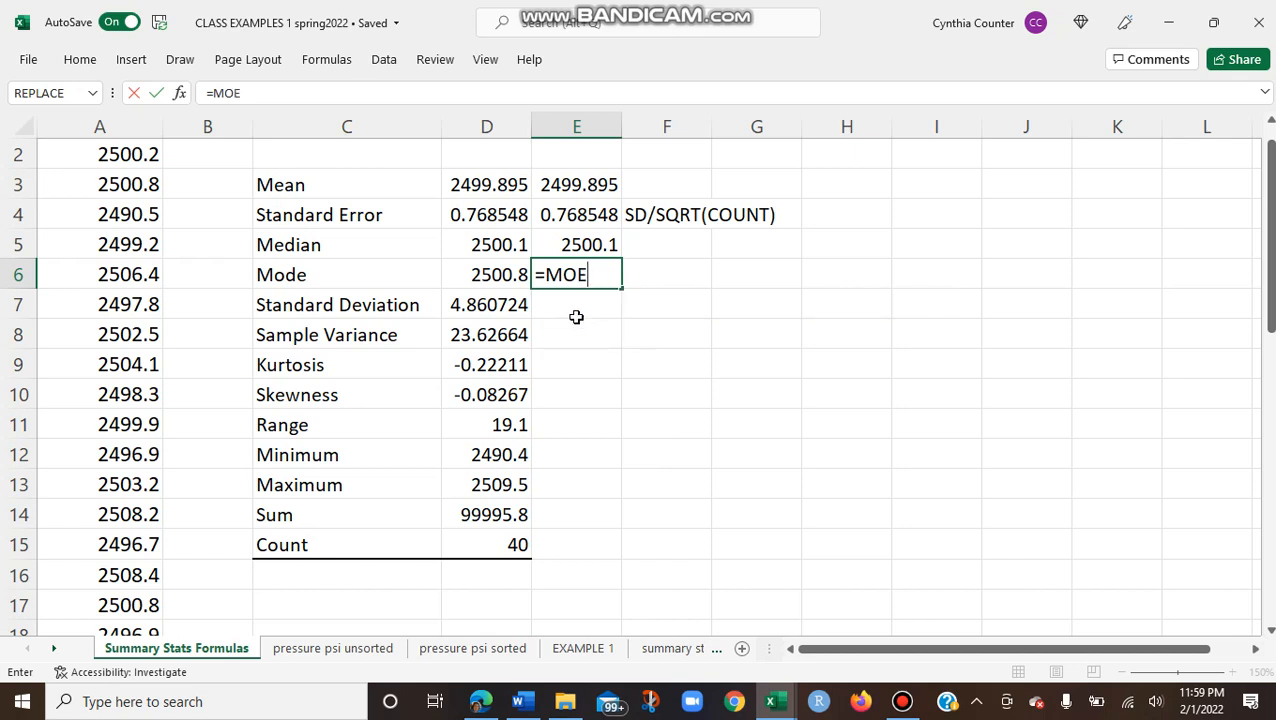
{"action": "key", "text": "BackSpace"}
{"action": "type", "text": "D"}
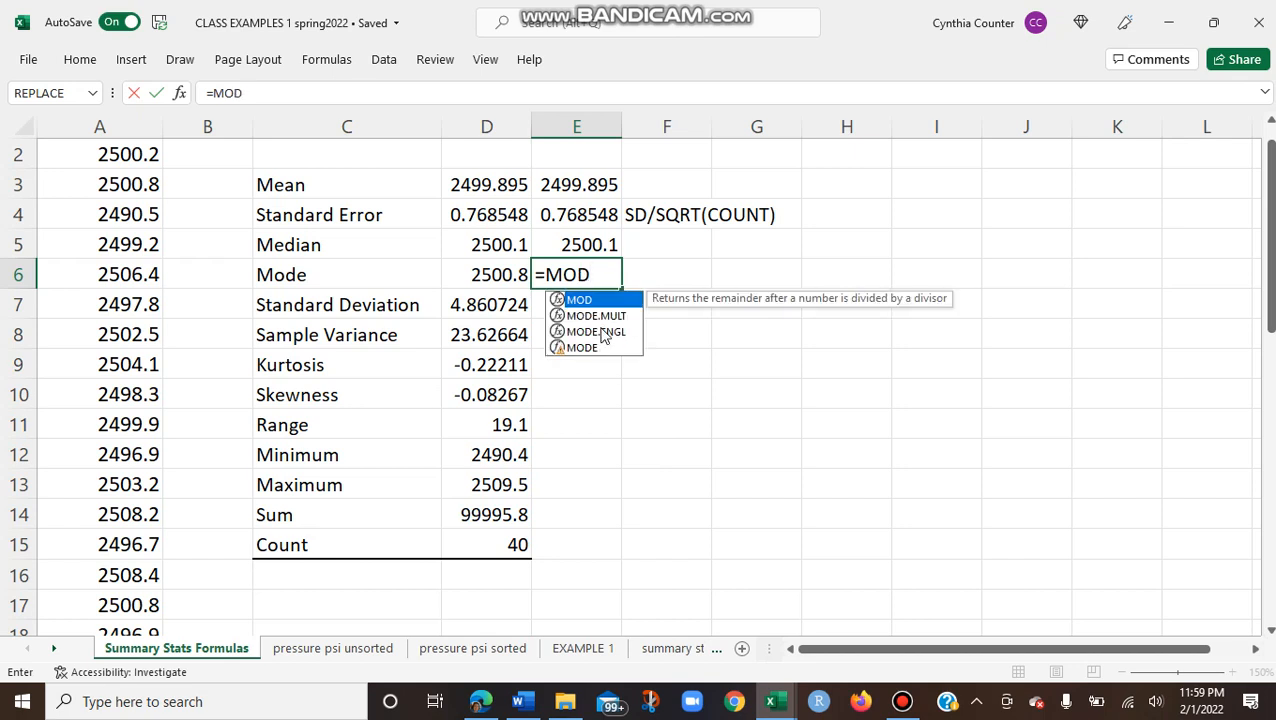
{"action": "type", "text": "E"}
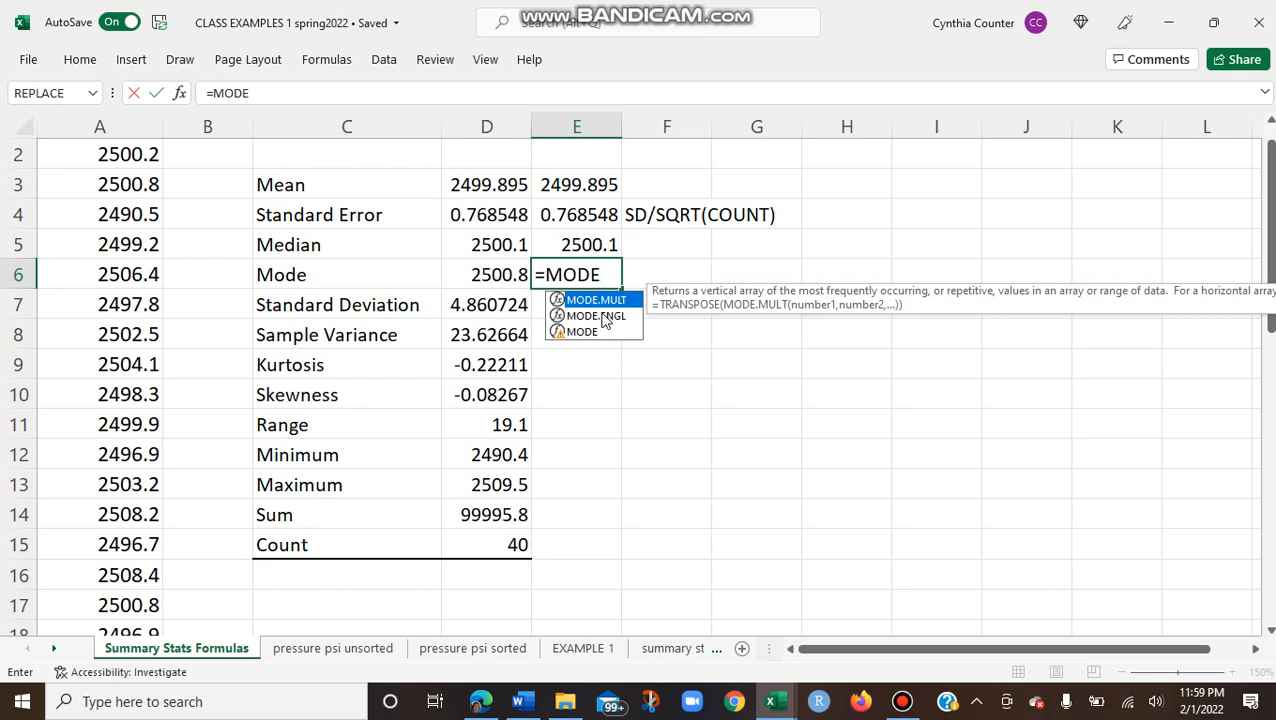
{"action": "double_click", "coordinate": [601, 315]}
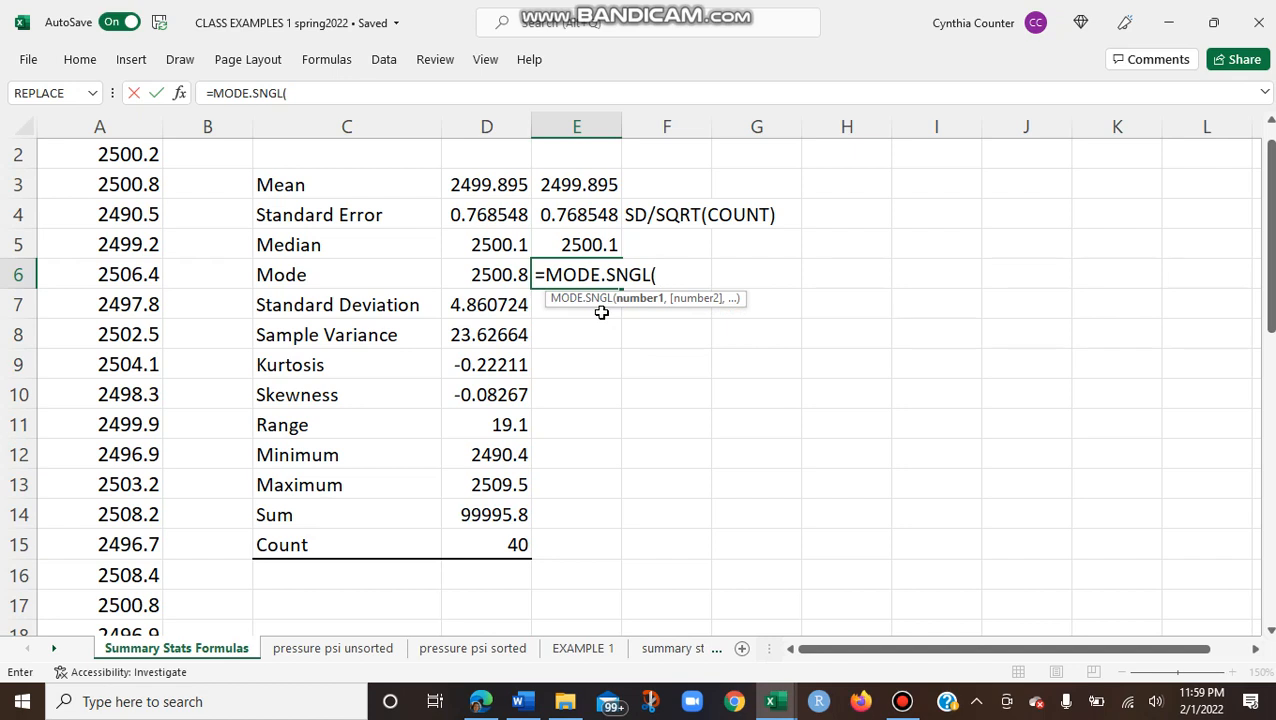
{"action": "type", "text": "A2:"}
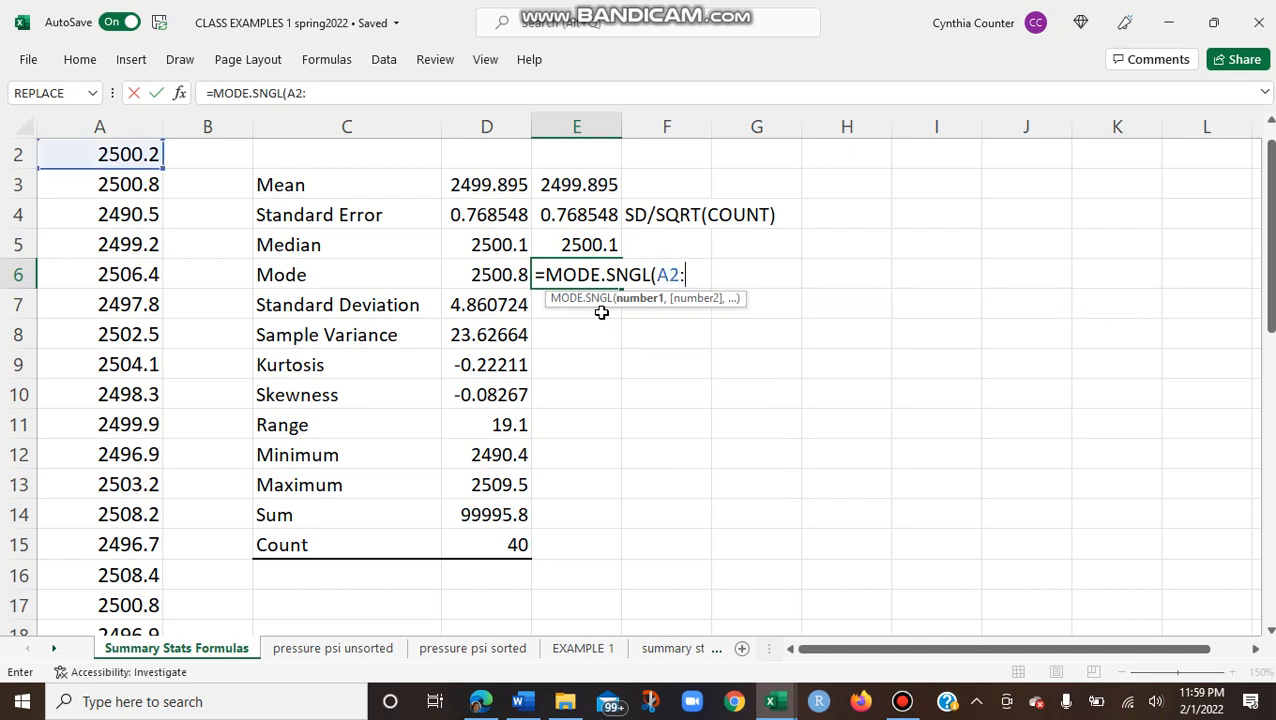
{"action": "type", "text": "A4"}
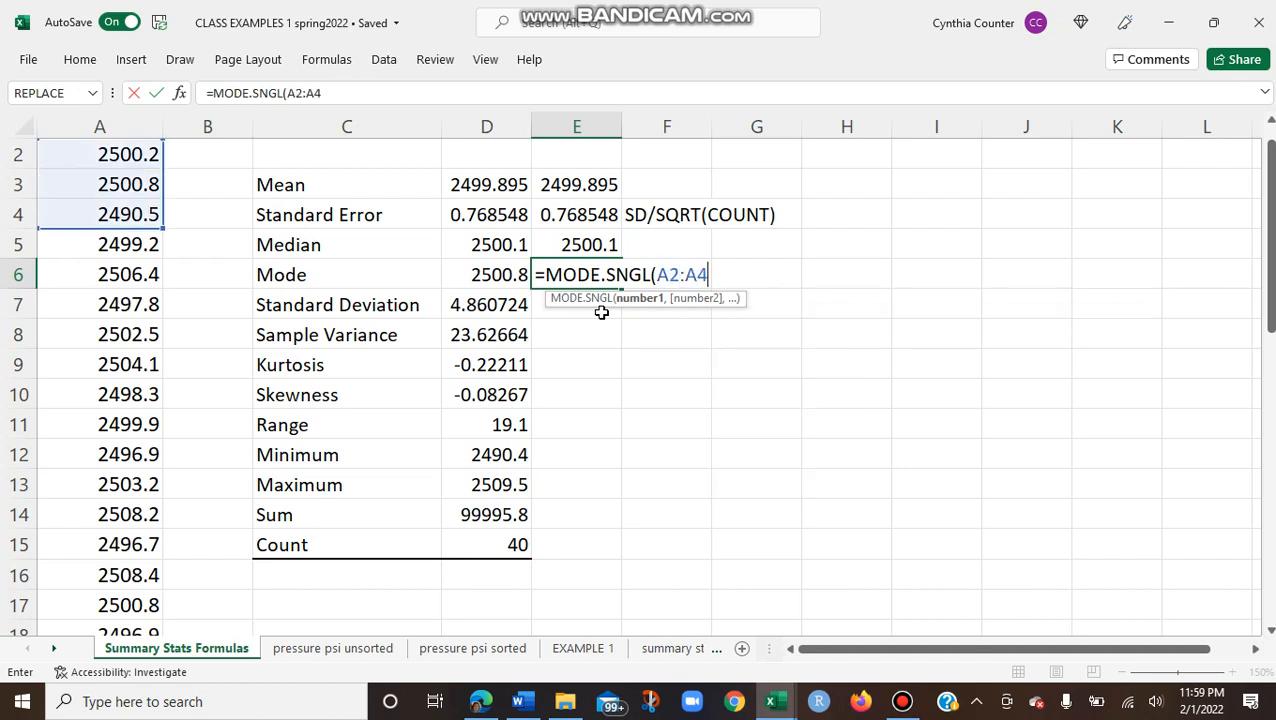
{"action": "type", "text": "1)"}
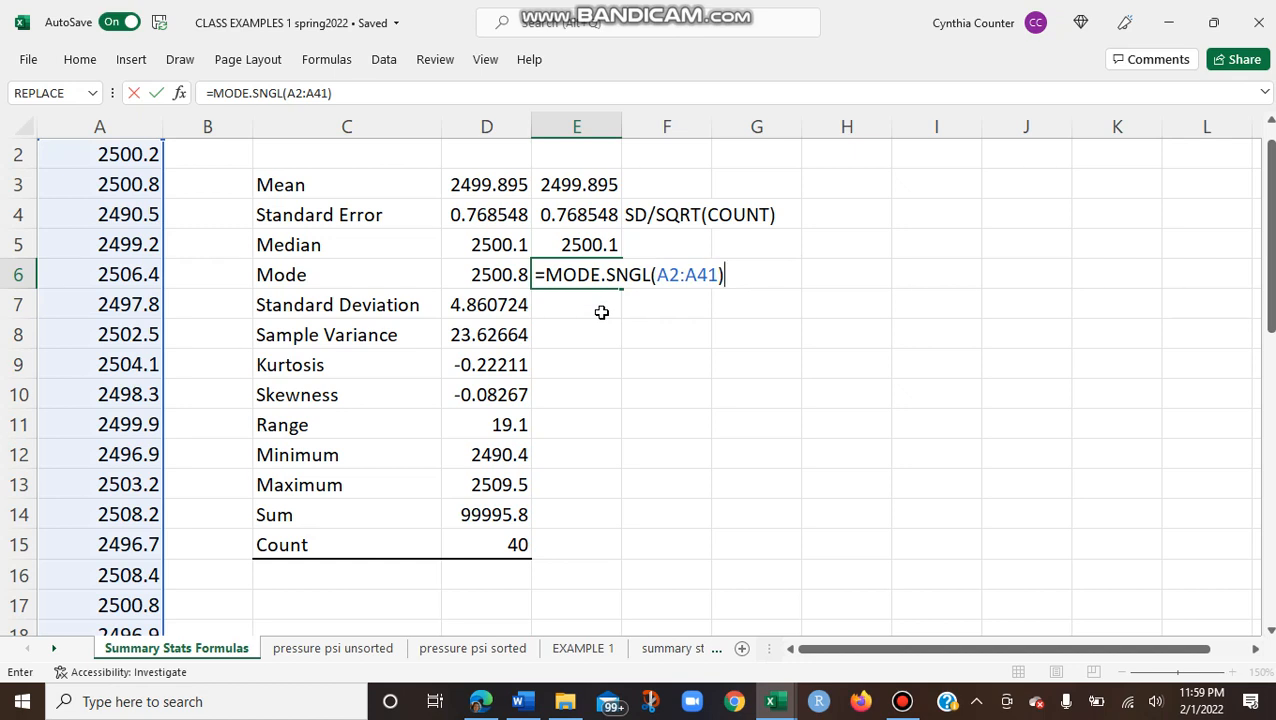
{"action": "key", "text": "Return"}
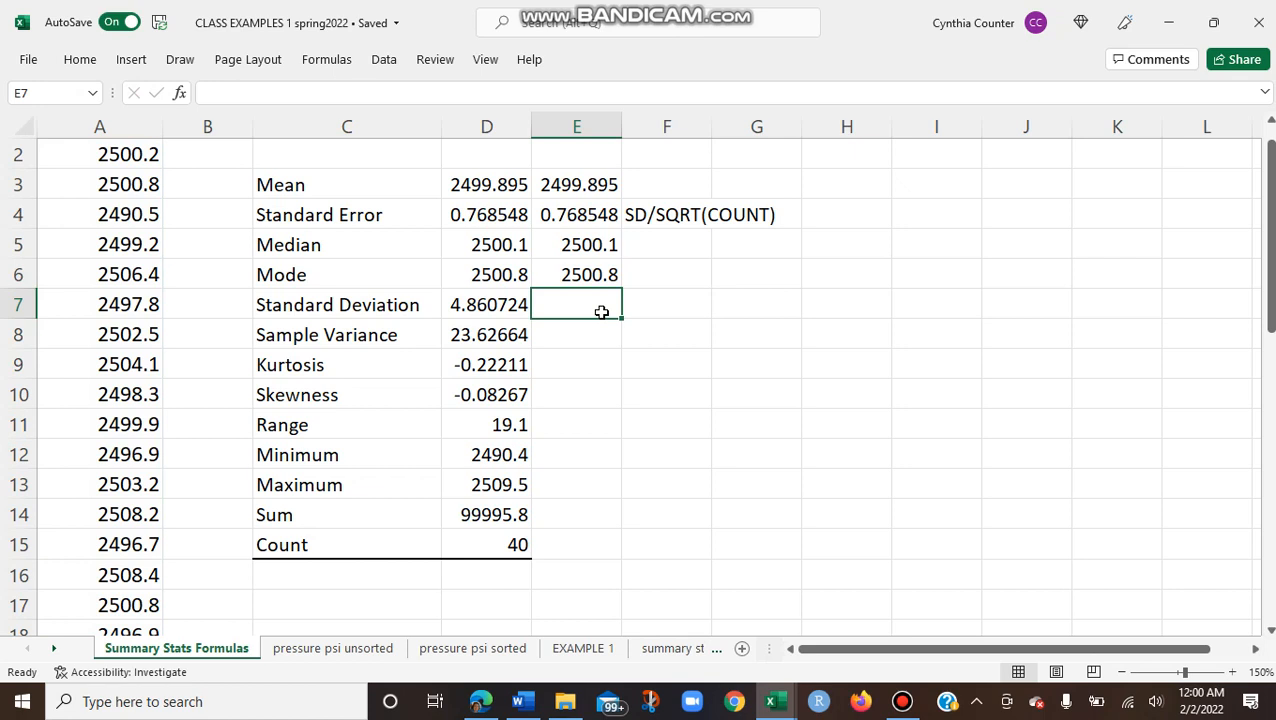
{"action": "left_click", "coordinate": [655, 274]}
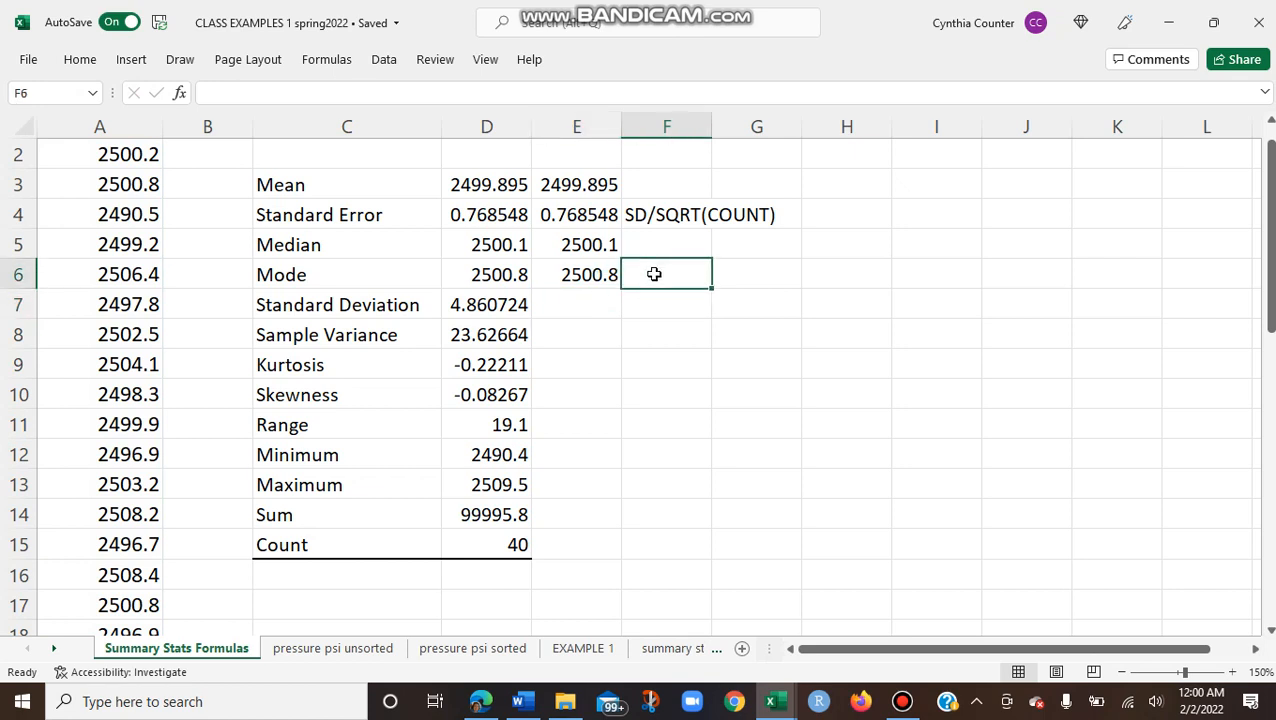
{"action": "type", "text": "=MOD"}
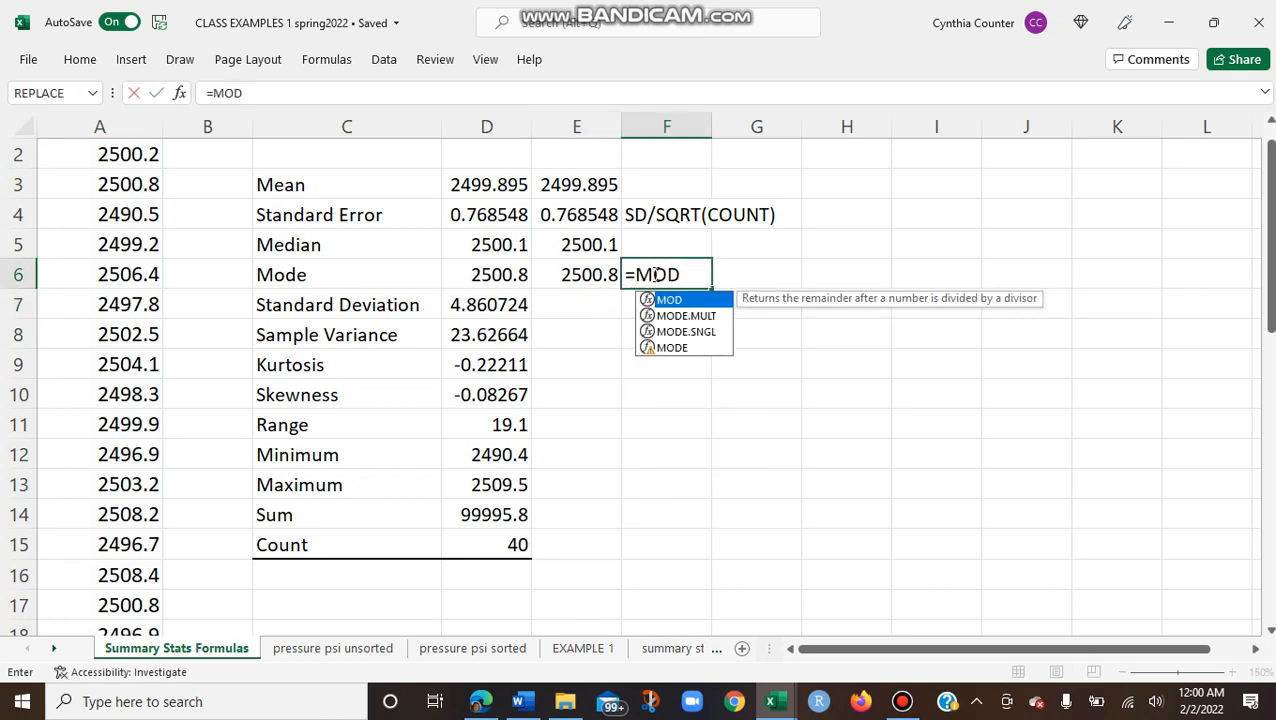
{"action": "double_click", "coordinate": [711, 316]}
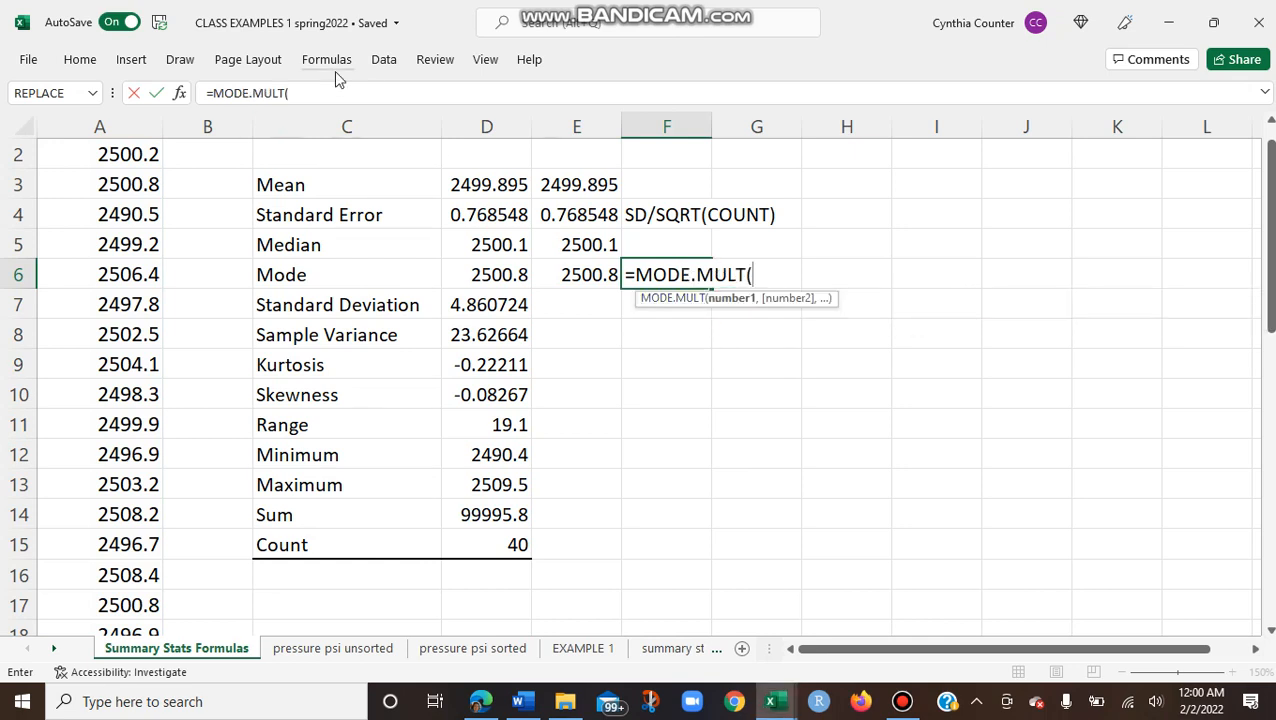
{"action": "left_click", "coordinate": [179, 92]}
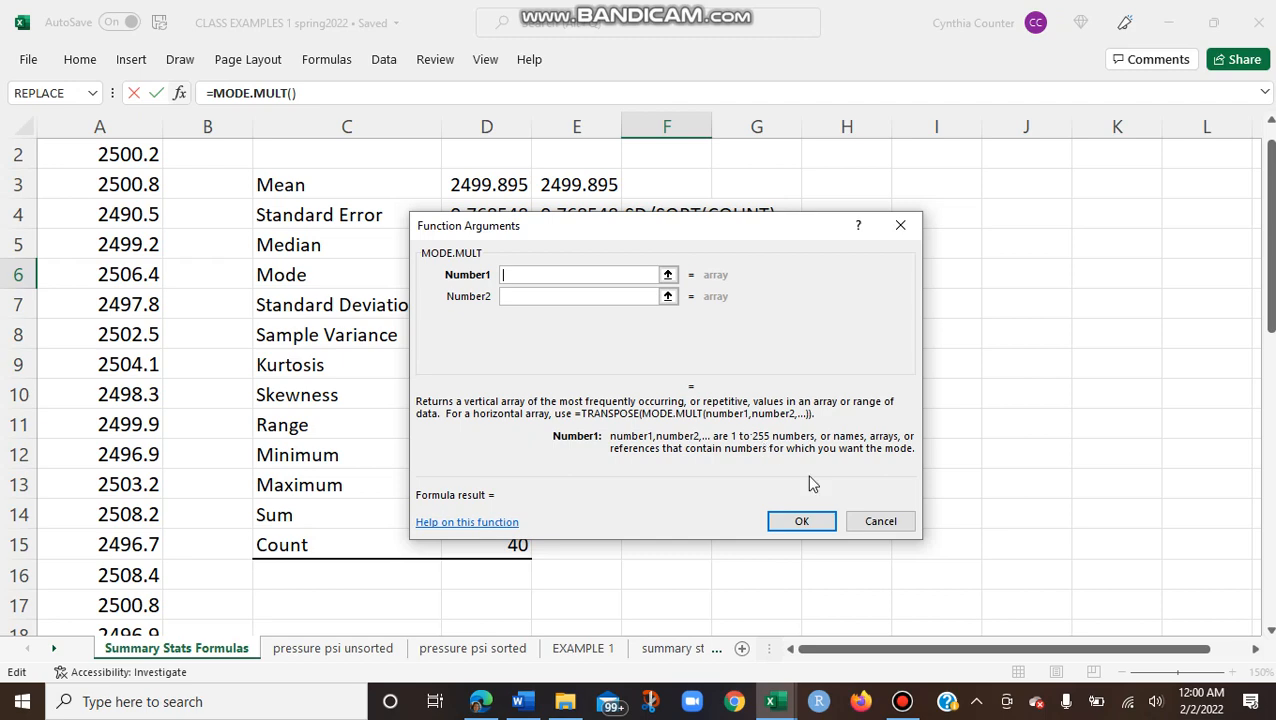
{"action": "left_click", "coordinate": [882, 522]}
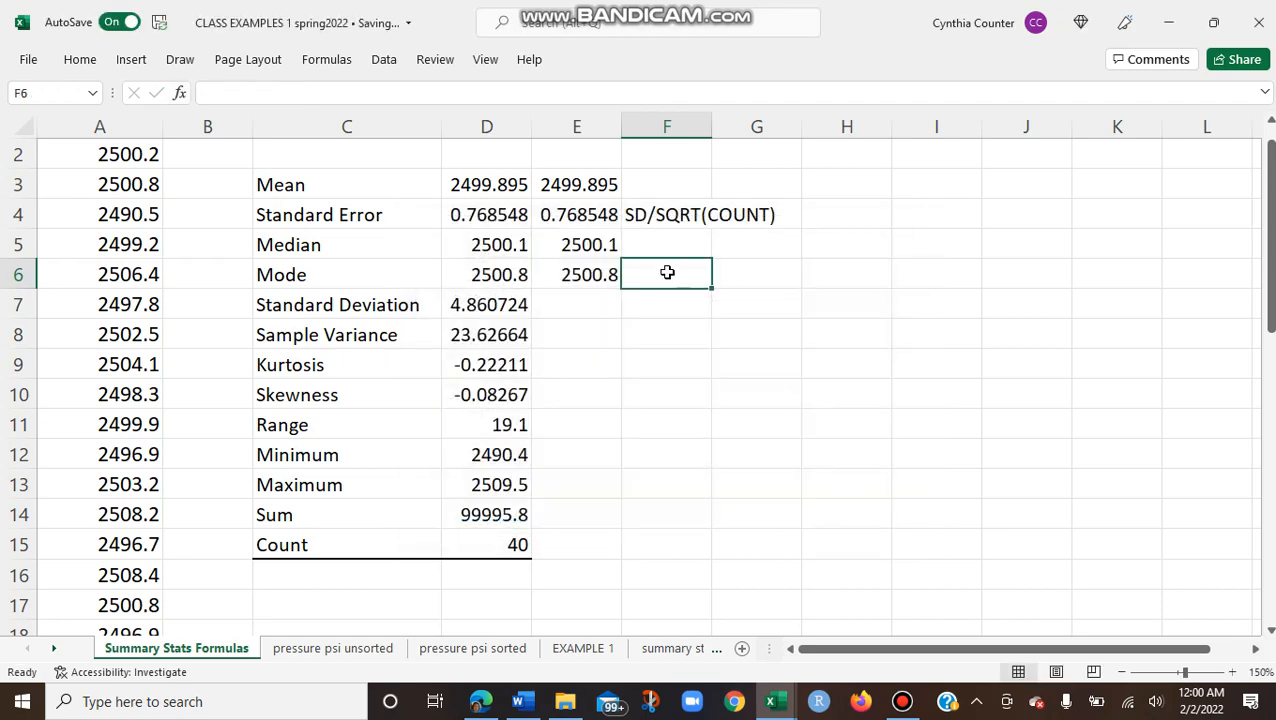
Step: Compute the multiple modes of the pressure data in F6 with the array formula {=MODE.MULT(A2:A41)}
{"action": "type", "text": "="}
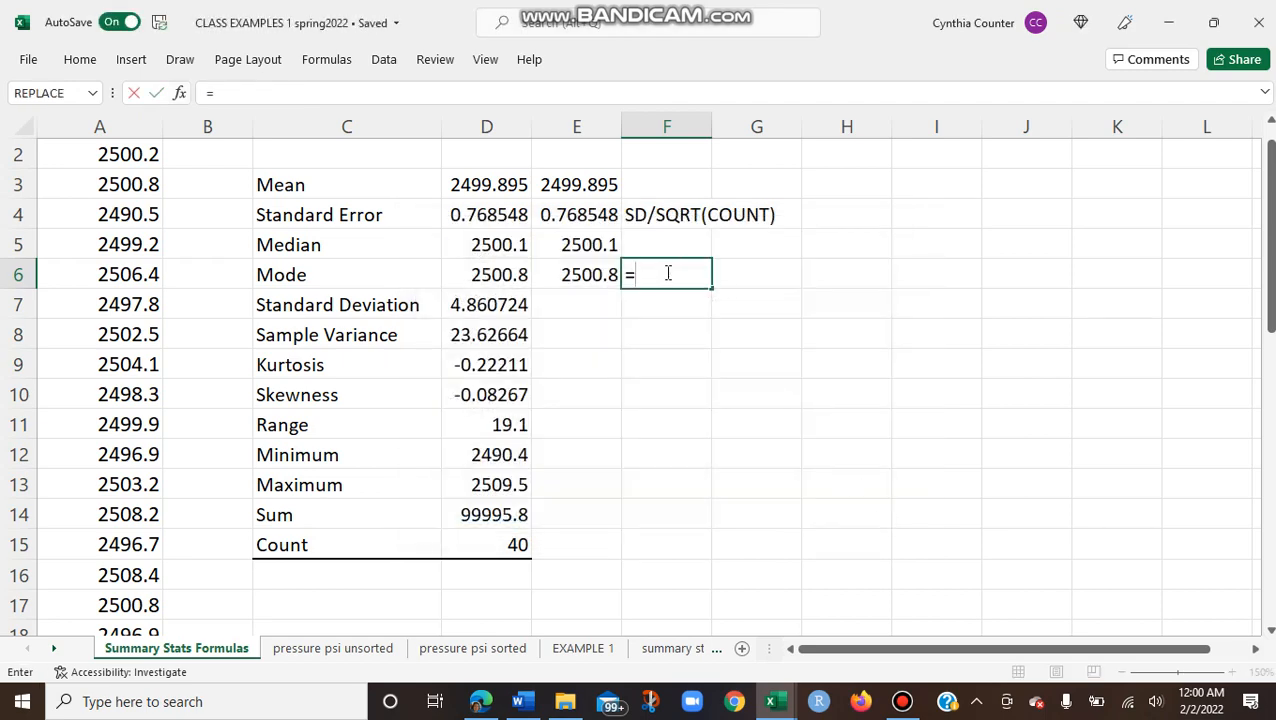
{"action": "type", "text": "MOD"}
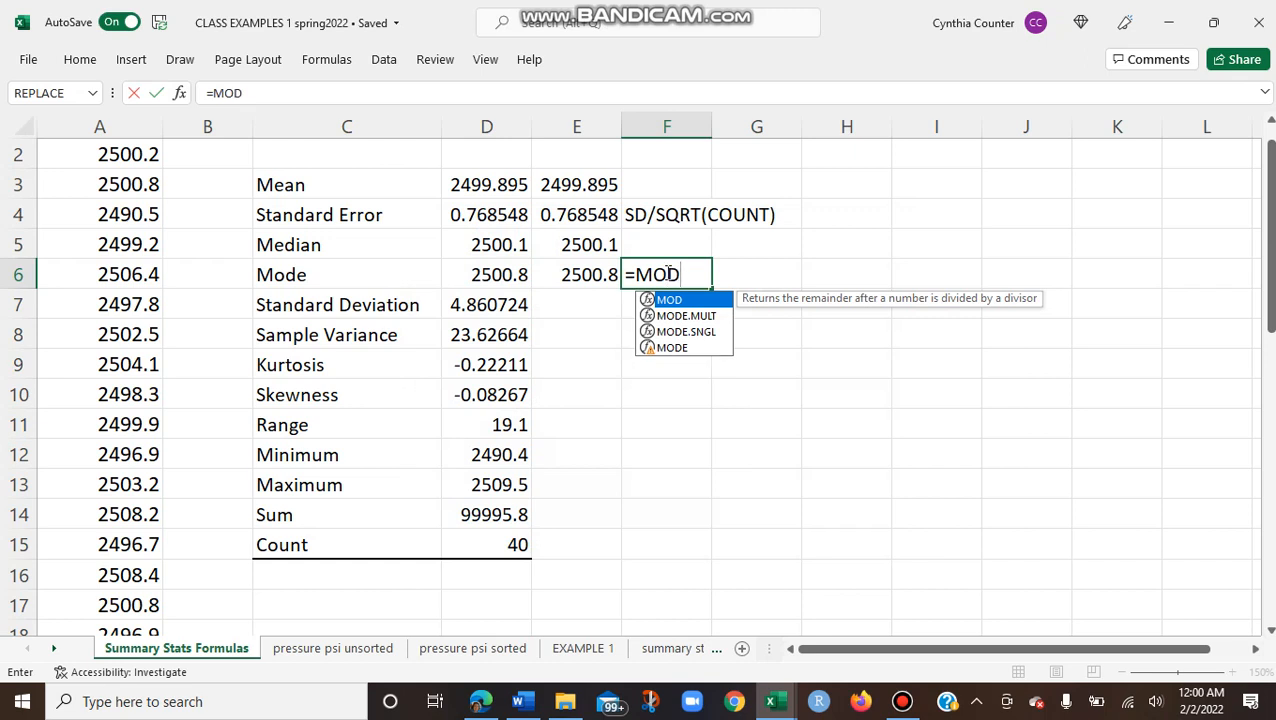
{"action": "double_click", "coordinate": [709, 314]}
{"action": "type", "text": "A"}
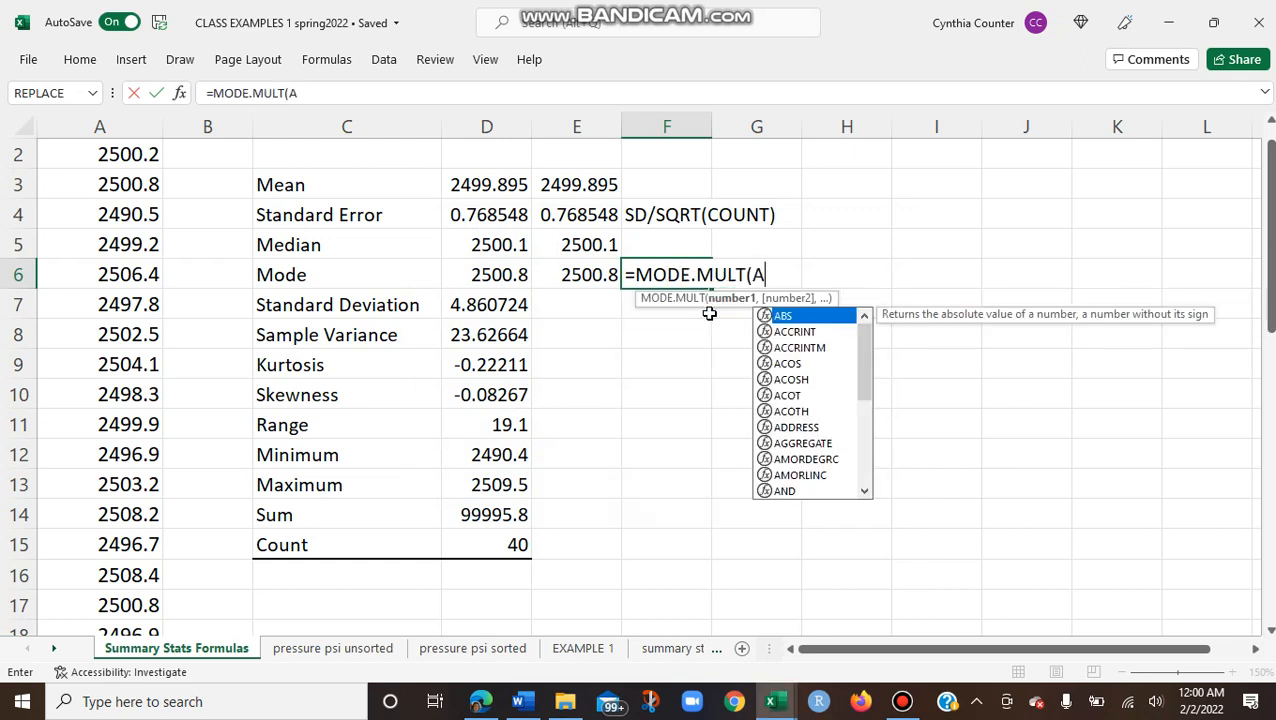
{"action": "type", "text": "2 :A41"}
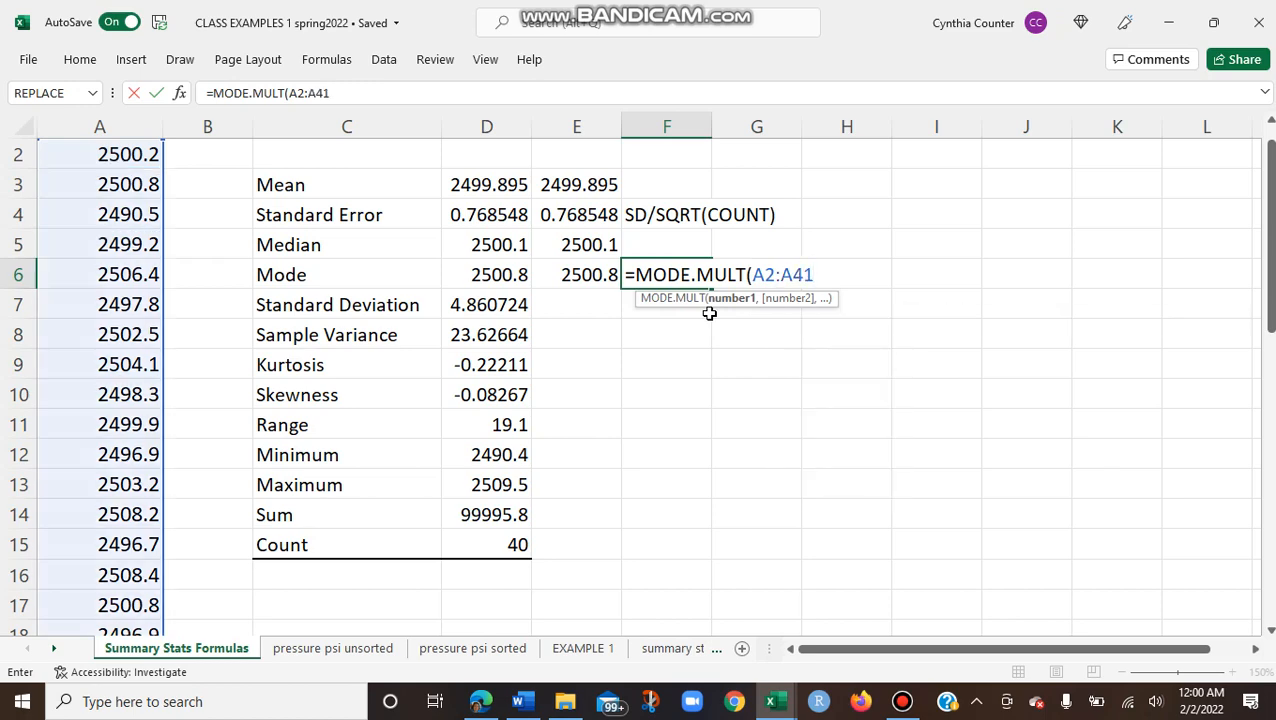
{"action": "type", "text": ")"}
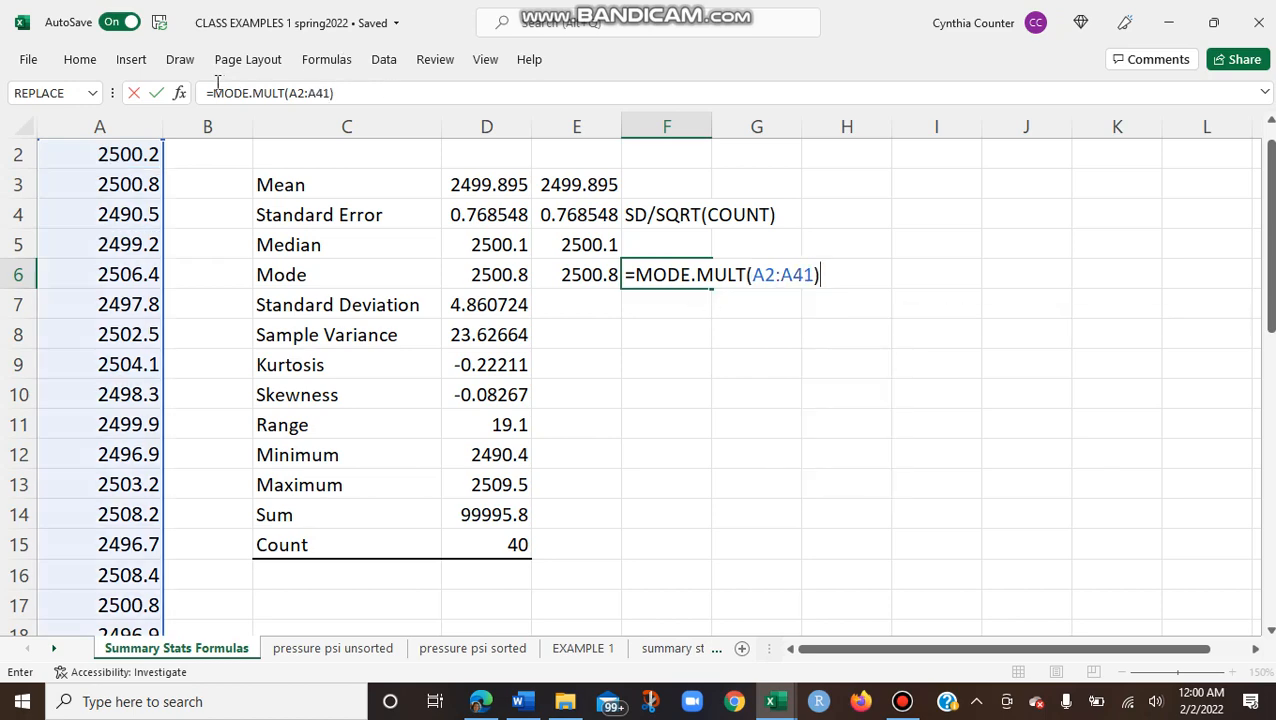
{"action": "left_click", "coordinate": [179, 92]}
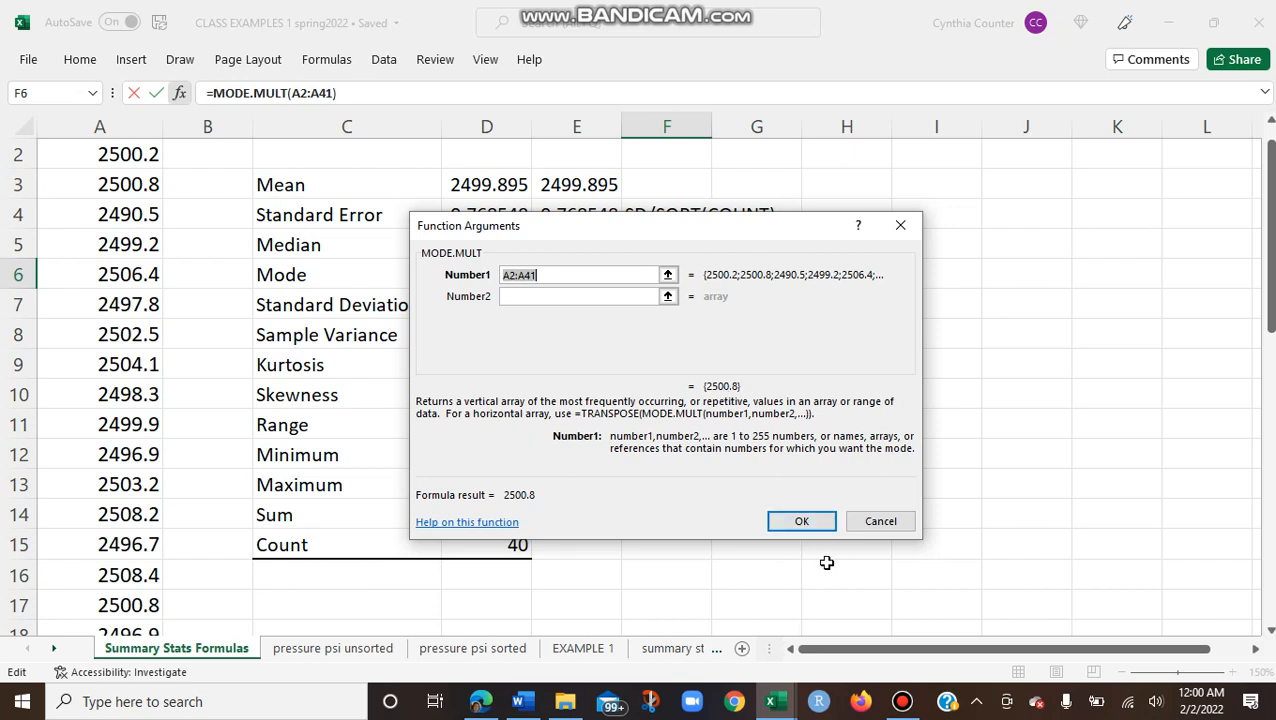
{"action": "key", "text": "ctrl+shift+Return"}
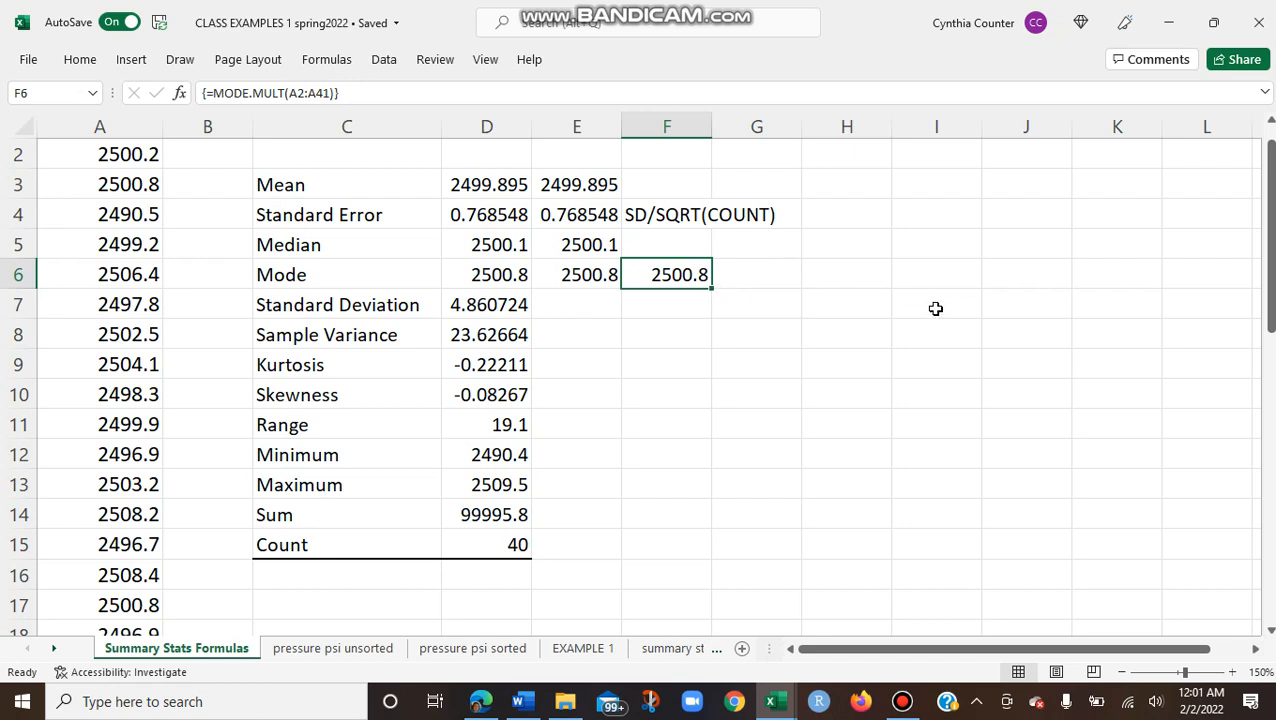
Step: Compute the sample standard deviation of the pressure data in E7 with the formula =STDEV.S(A2:A41)
{"action": "left_click", "coordinate": [580, 305]}
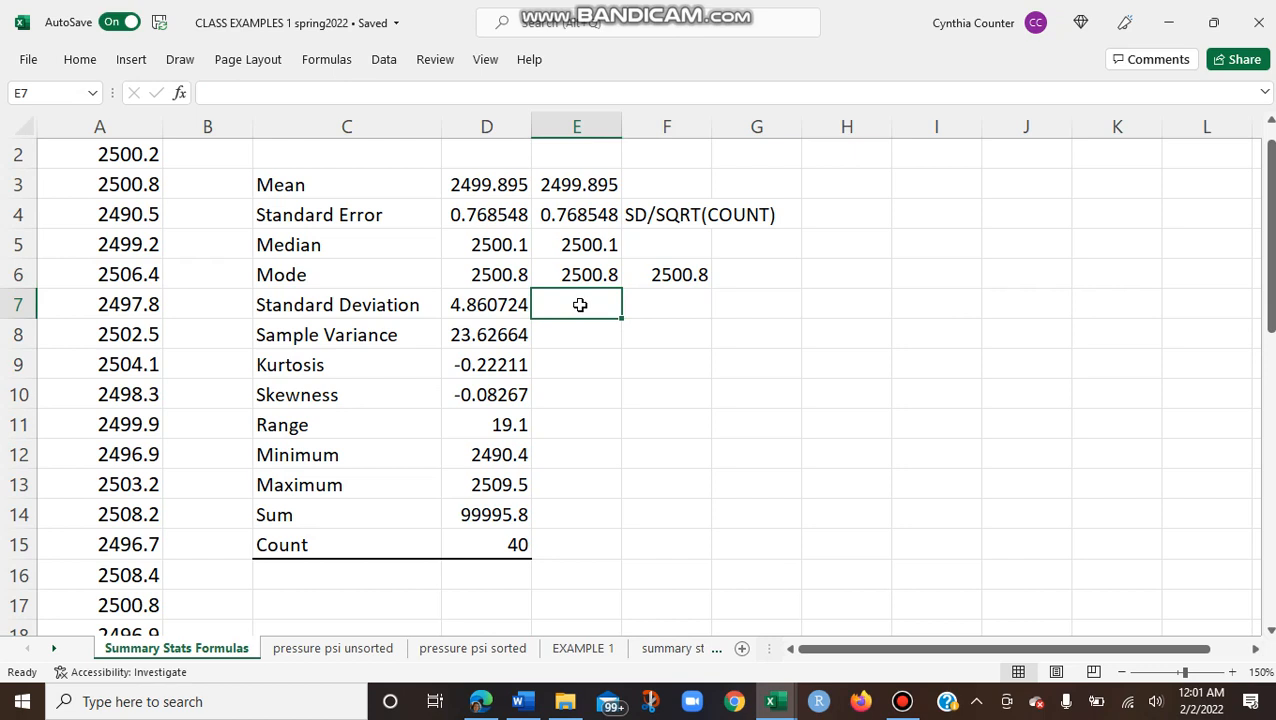
{"action": "type", "text": "="}
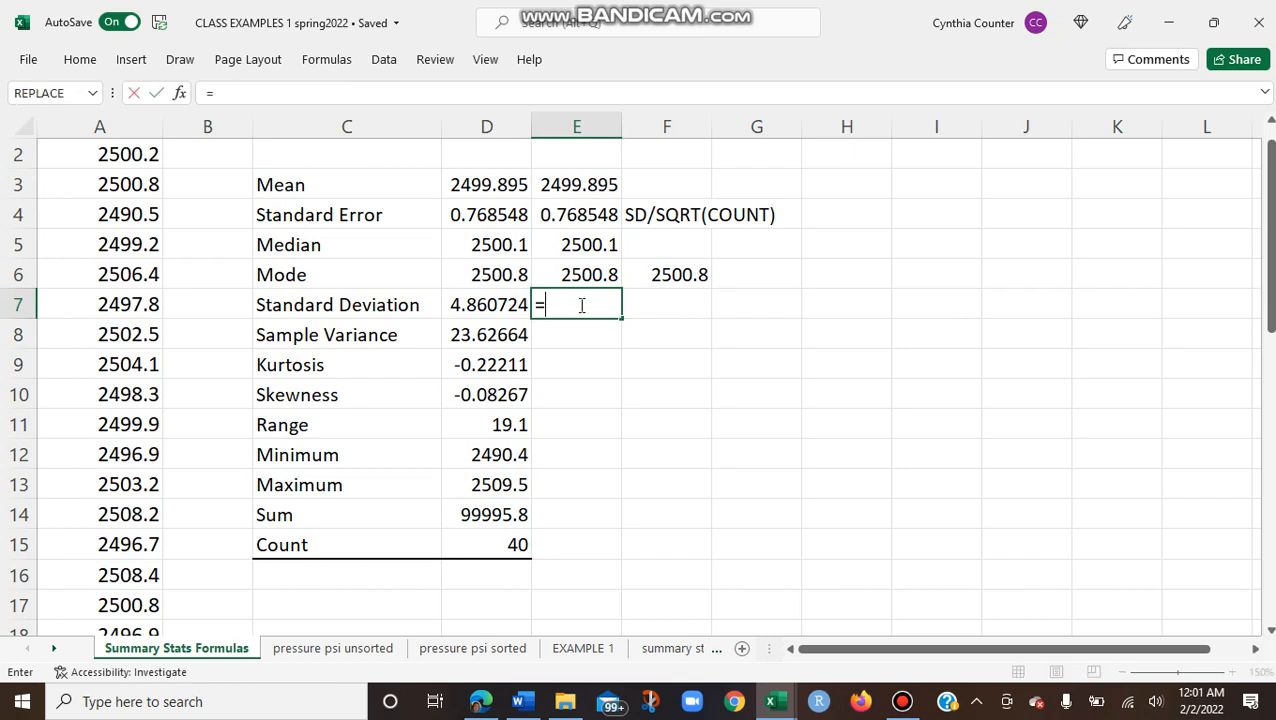
{"action": "type", "text": "STD"}
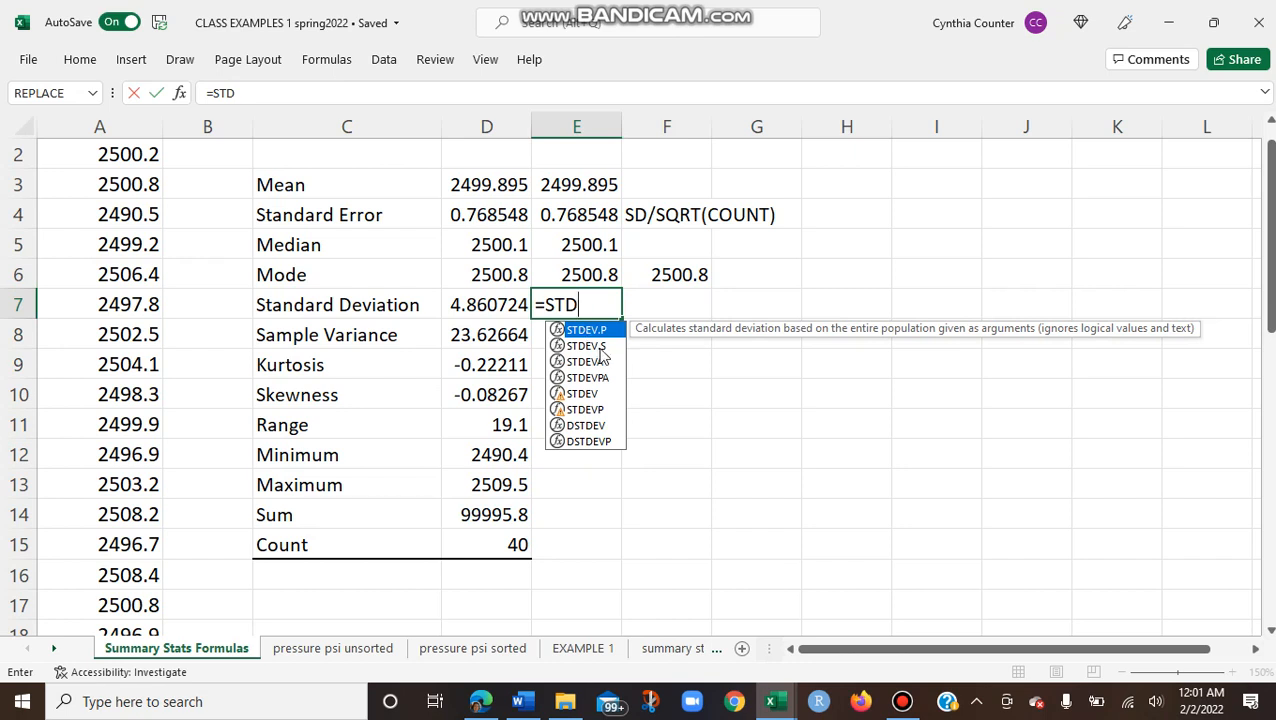
{"action": "double_click", "coordinate": [590, 346]}
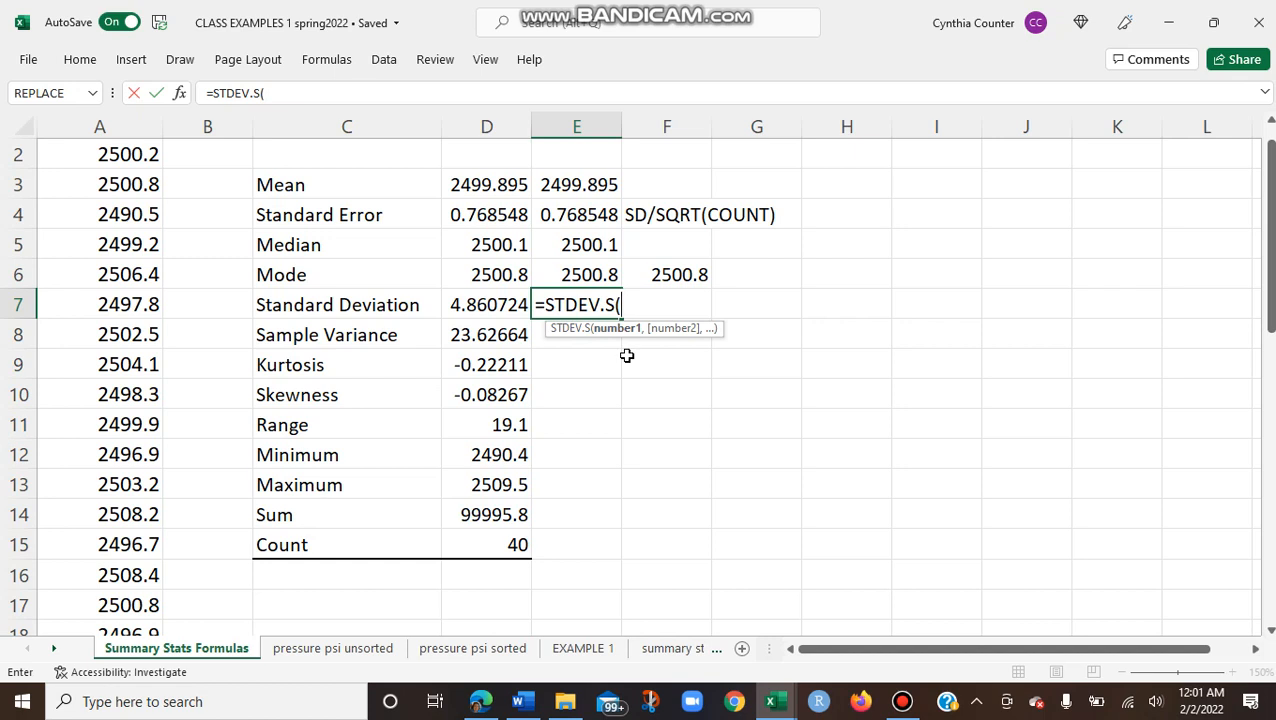
{"action": "type", "text": "A2"}
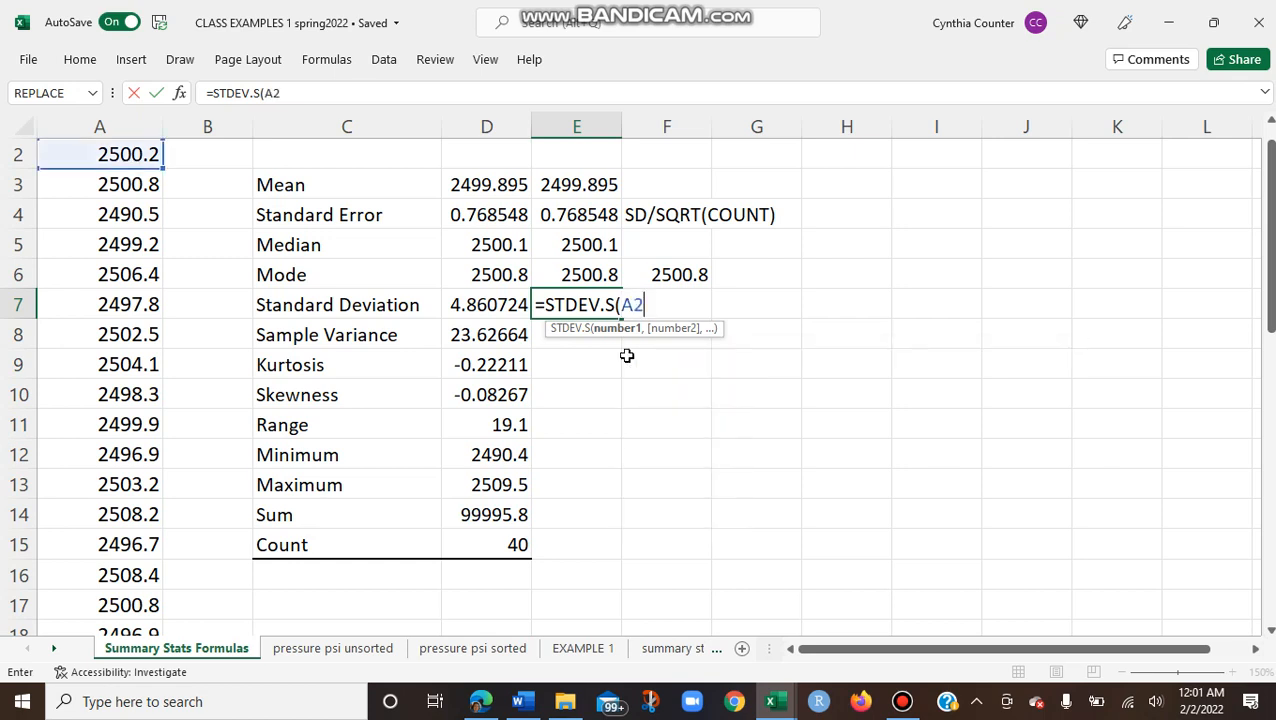
{"action": "type", "text": ":A"}
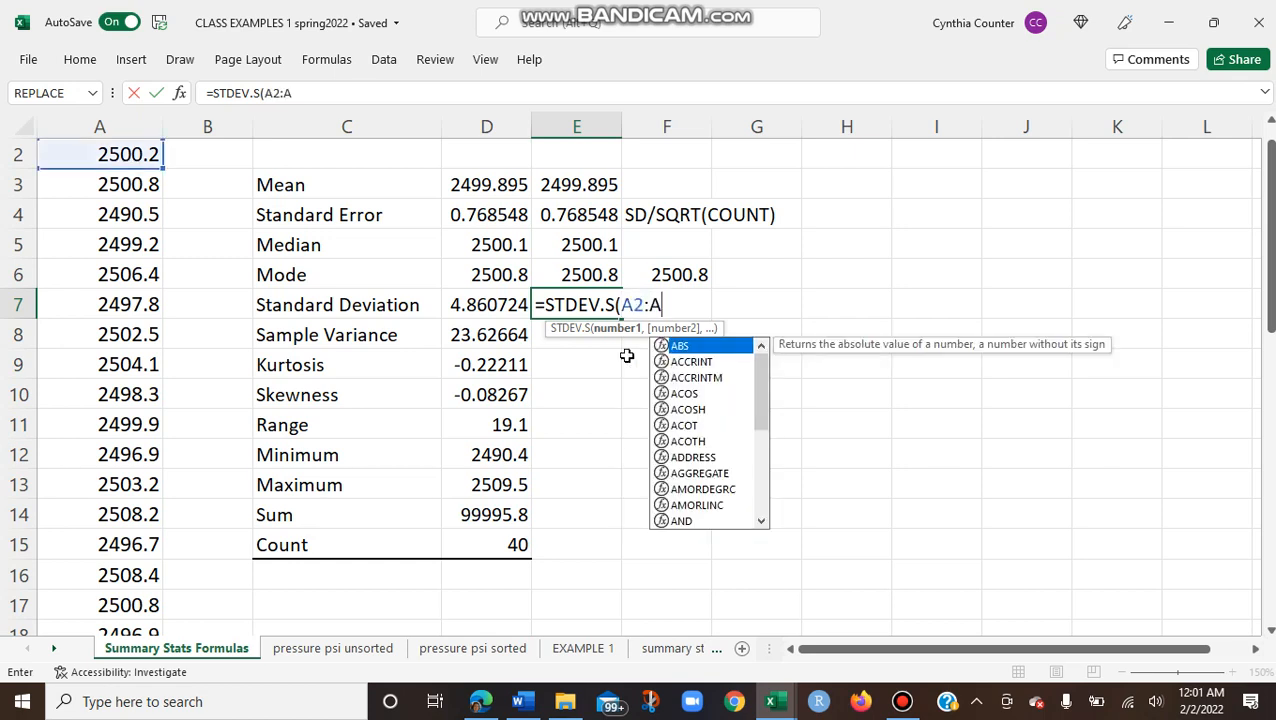
{"action": "type", "text": "41)"}
{"action": "key", "text": "Return"}
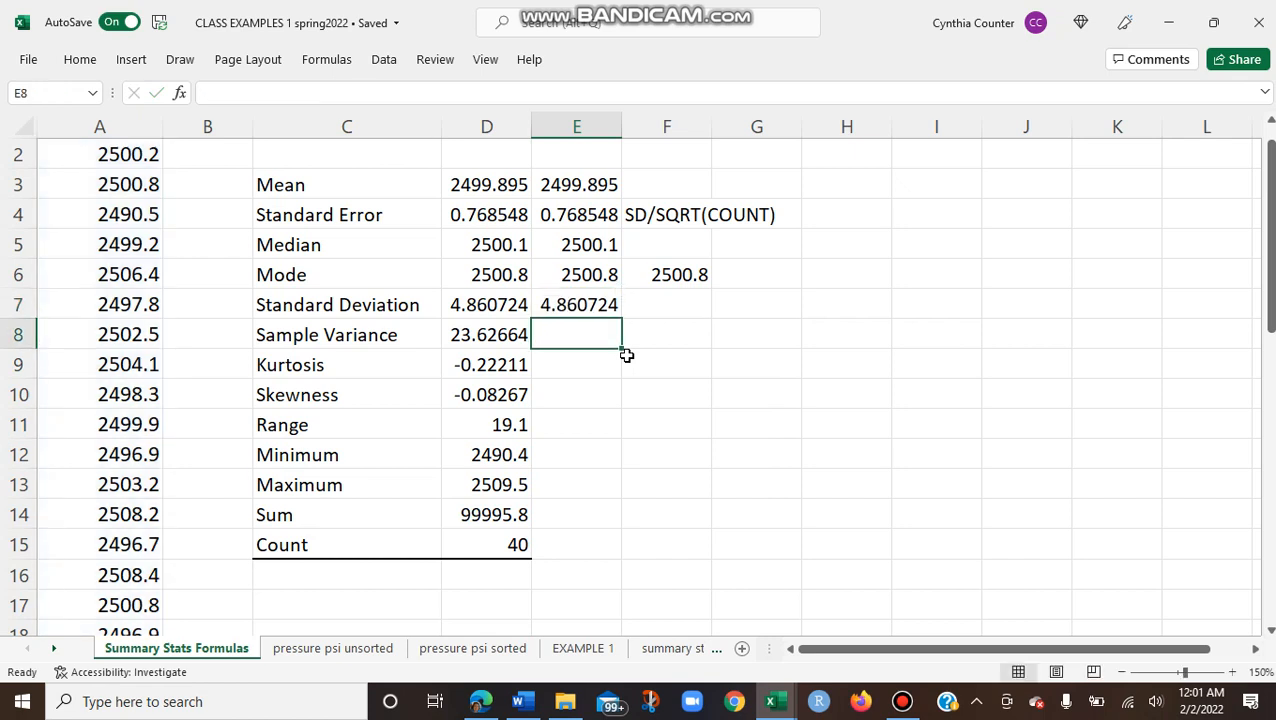
Step: Compute the sample variance of the pressure data in E8 with the formula =VAR.S(A2:A41)
{"action": "type", "text": "=VAR"}
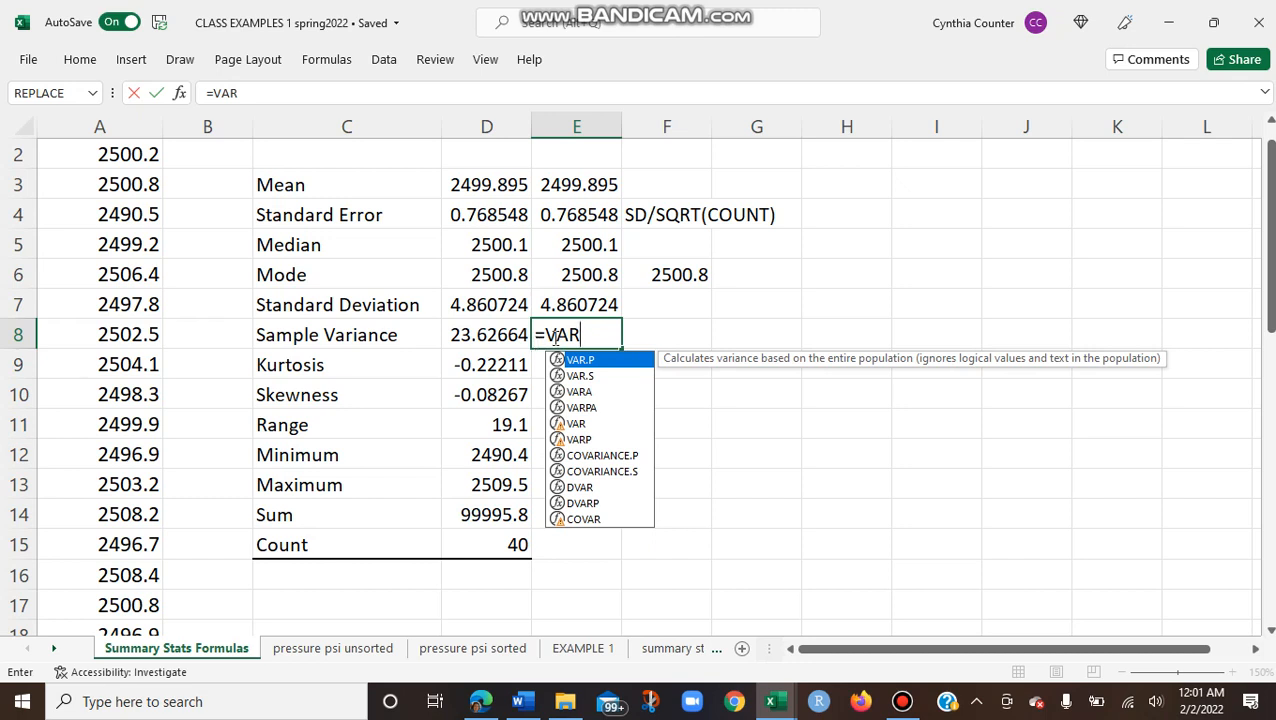
{"action": "double_click", "coordinate": [588, 375]}
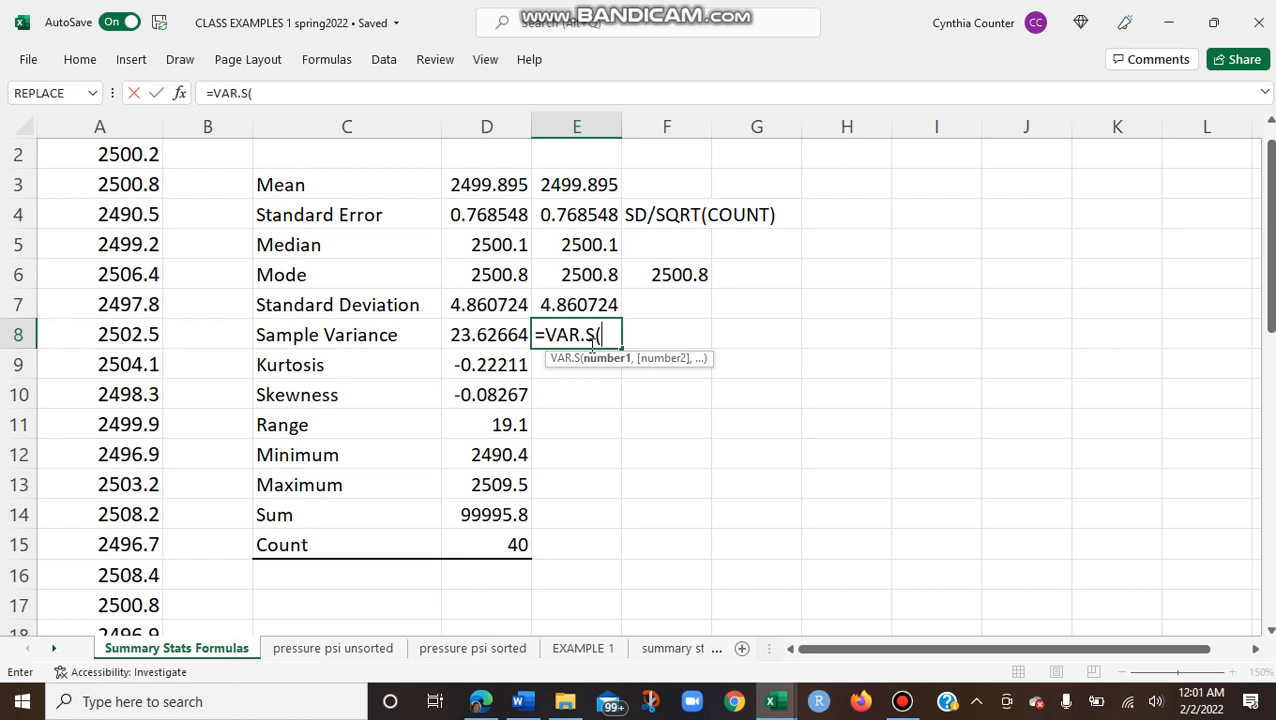
{"action": "type", "text": "A"}
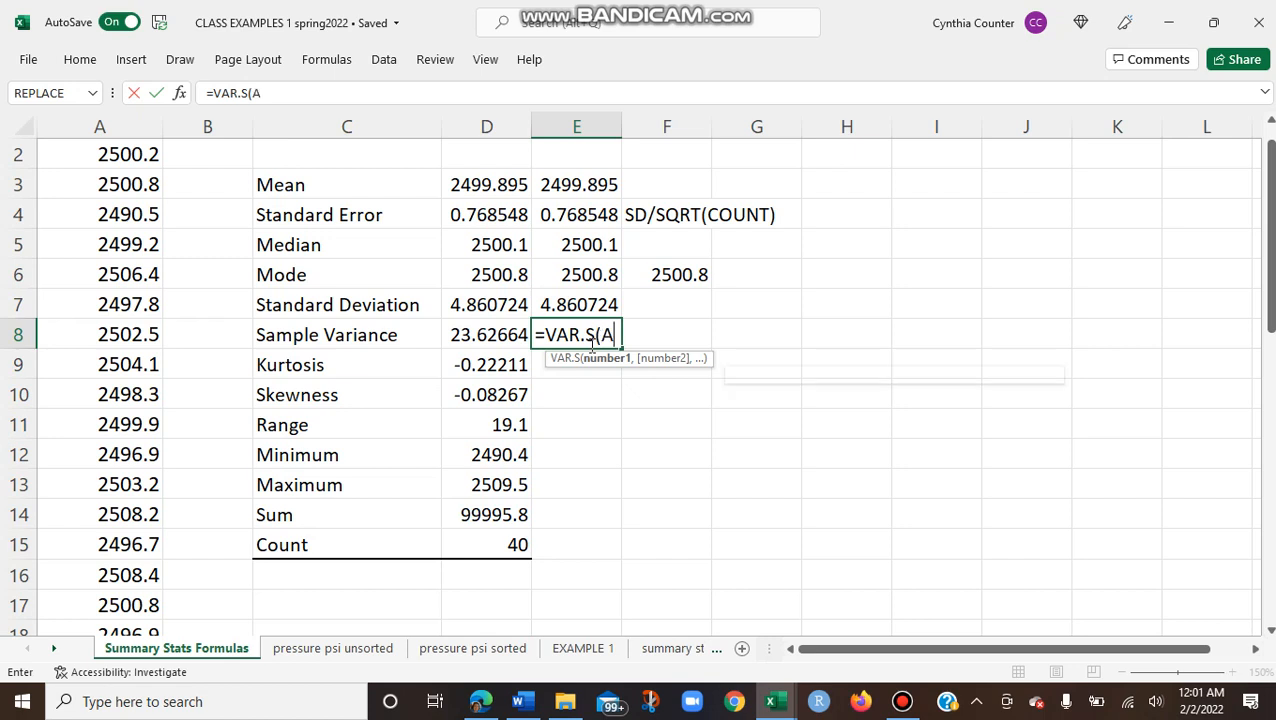
{"action": "type", "text": "2:A"}
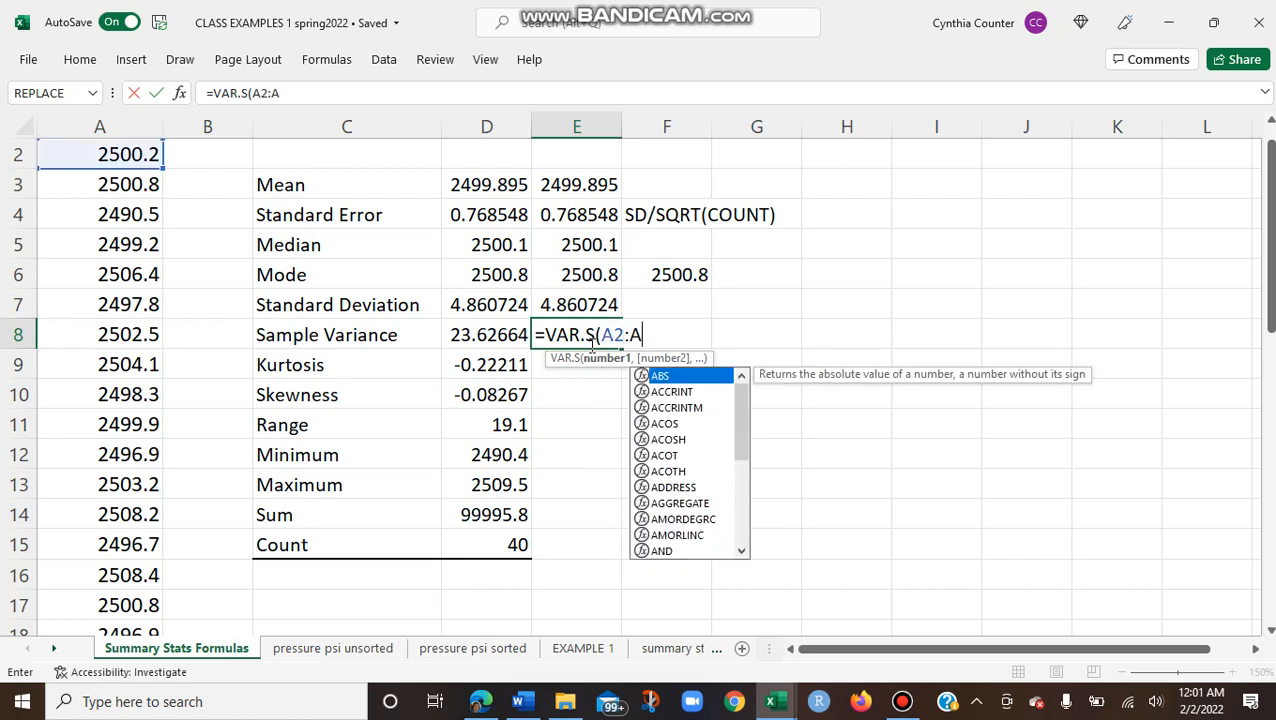
{"action": "type", "text": "41)"}
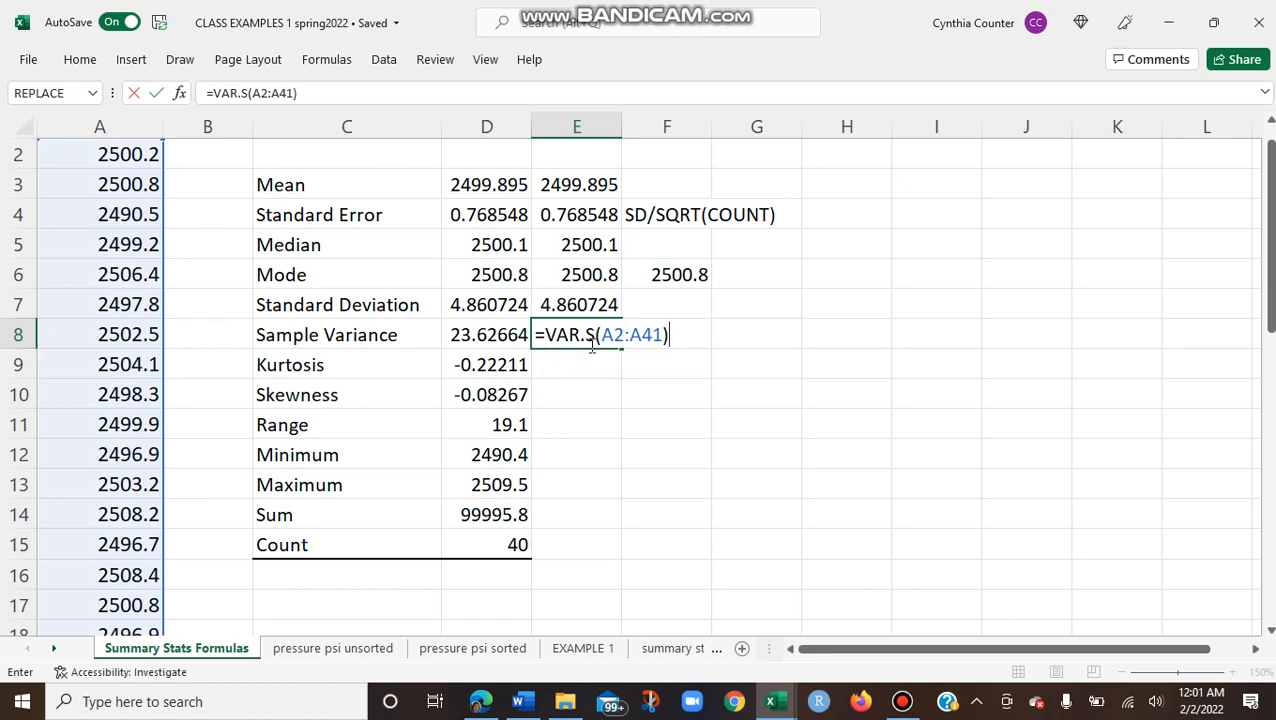
{"action": "key", "text": "Return"}
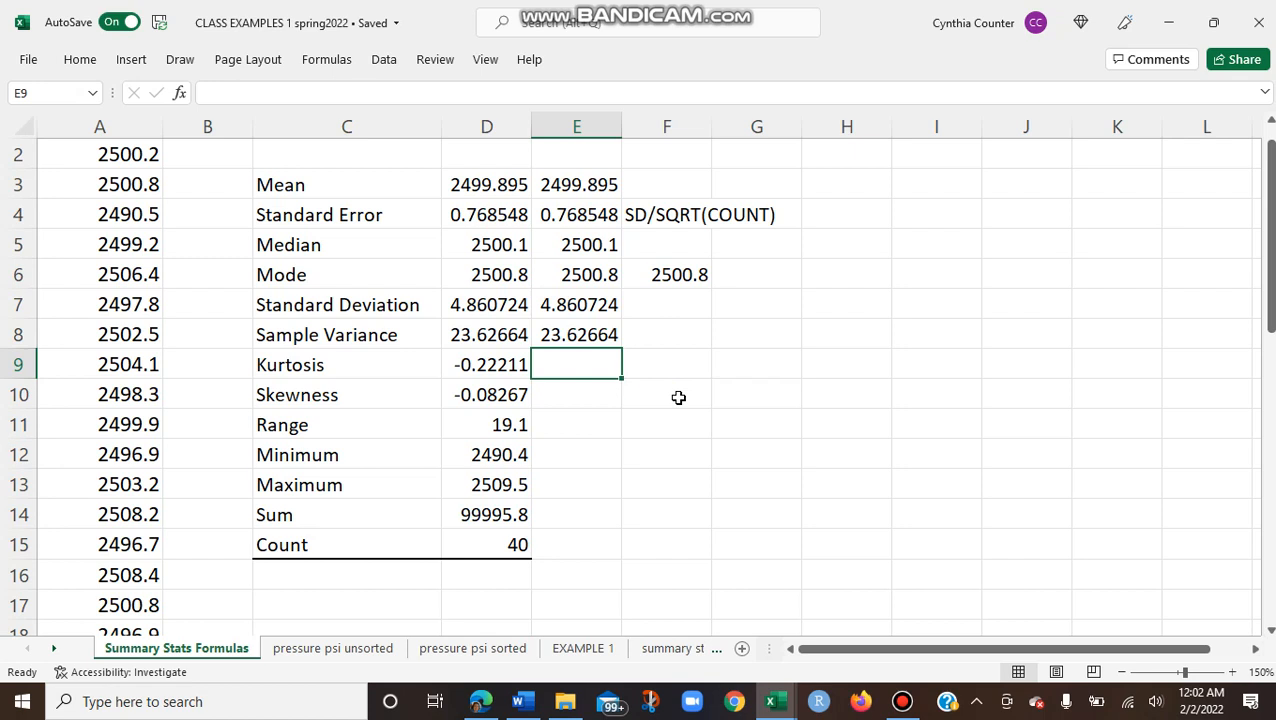
Step: Compute the kurtosis of the pressure data in E9 with the formula =KURT(A2:A41)
{"action": "type", "text": "=KU"}
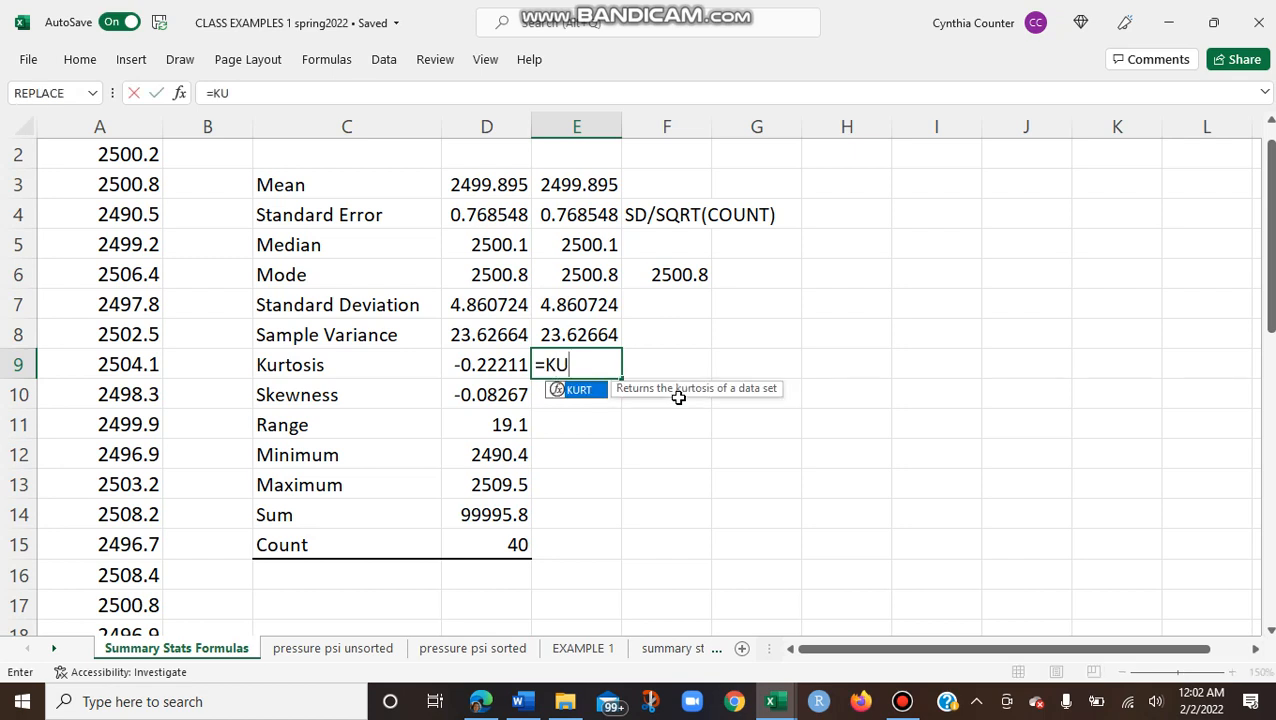
{"action": "double_click", "coordinate": [585, 390]}
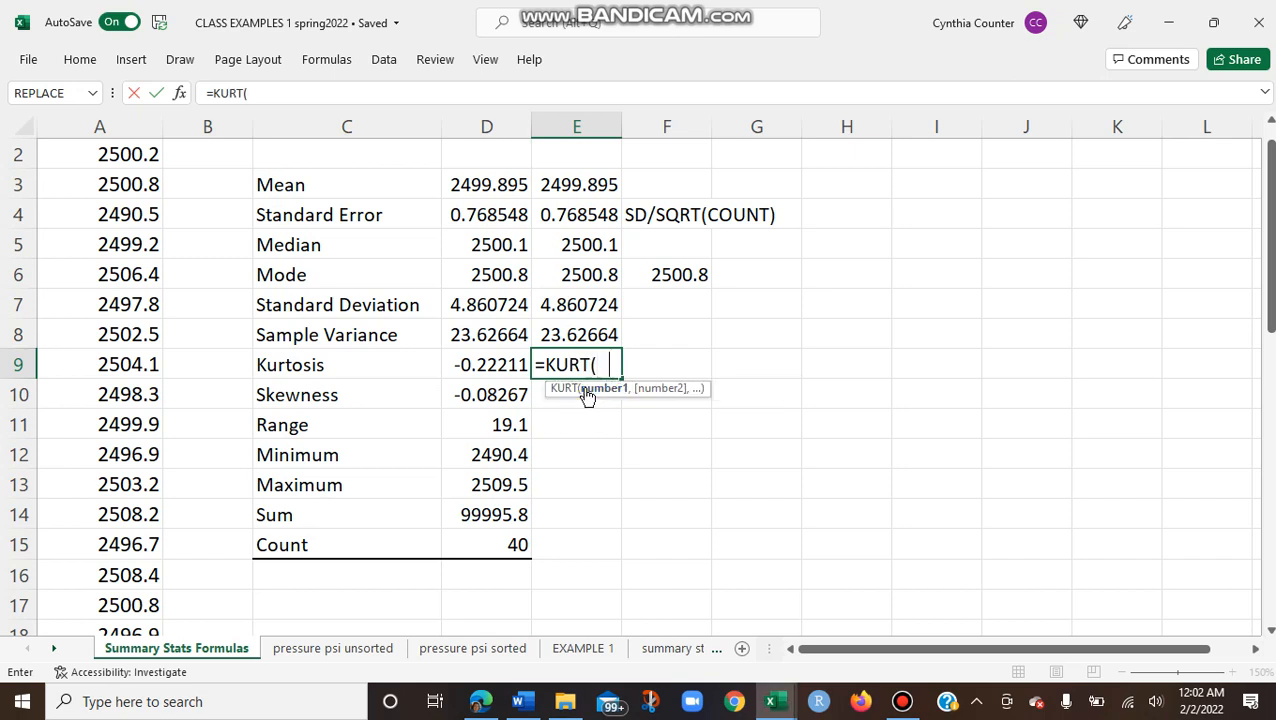
{"action": "type", "text": "A2:A41)"}
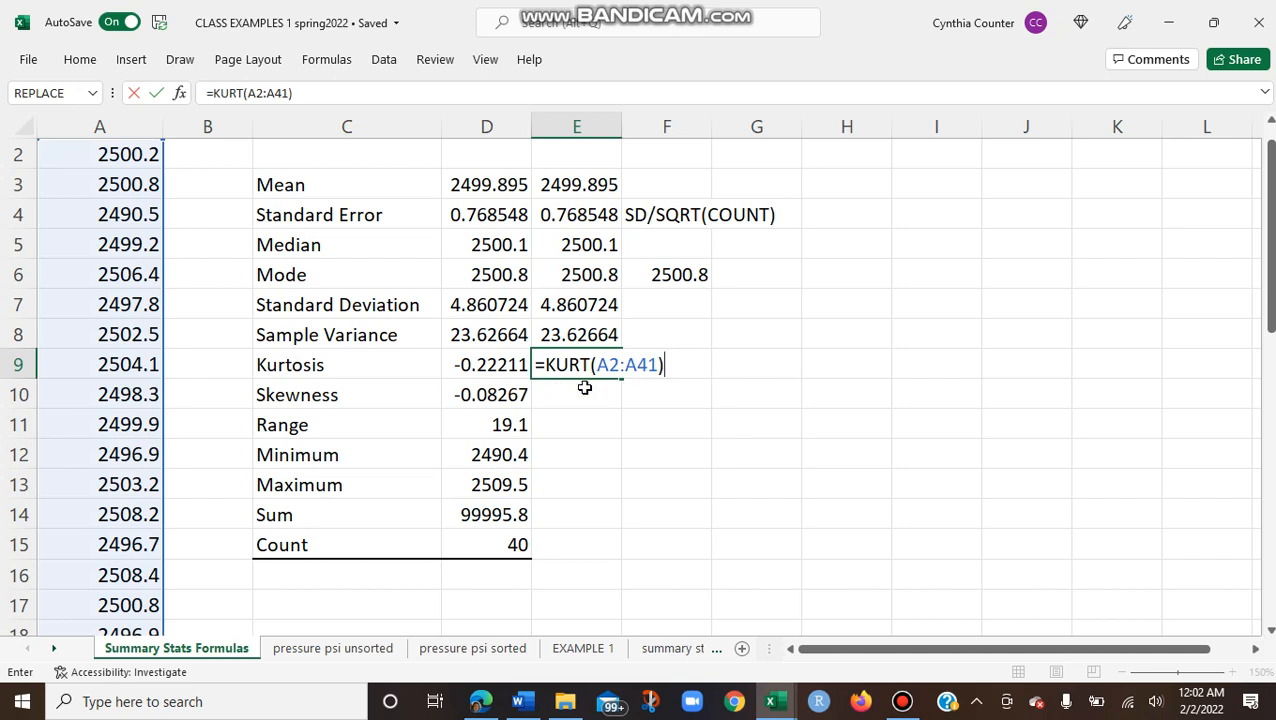
{"action": "key", "text": "Return"}
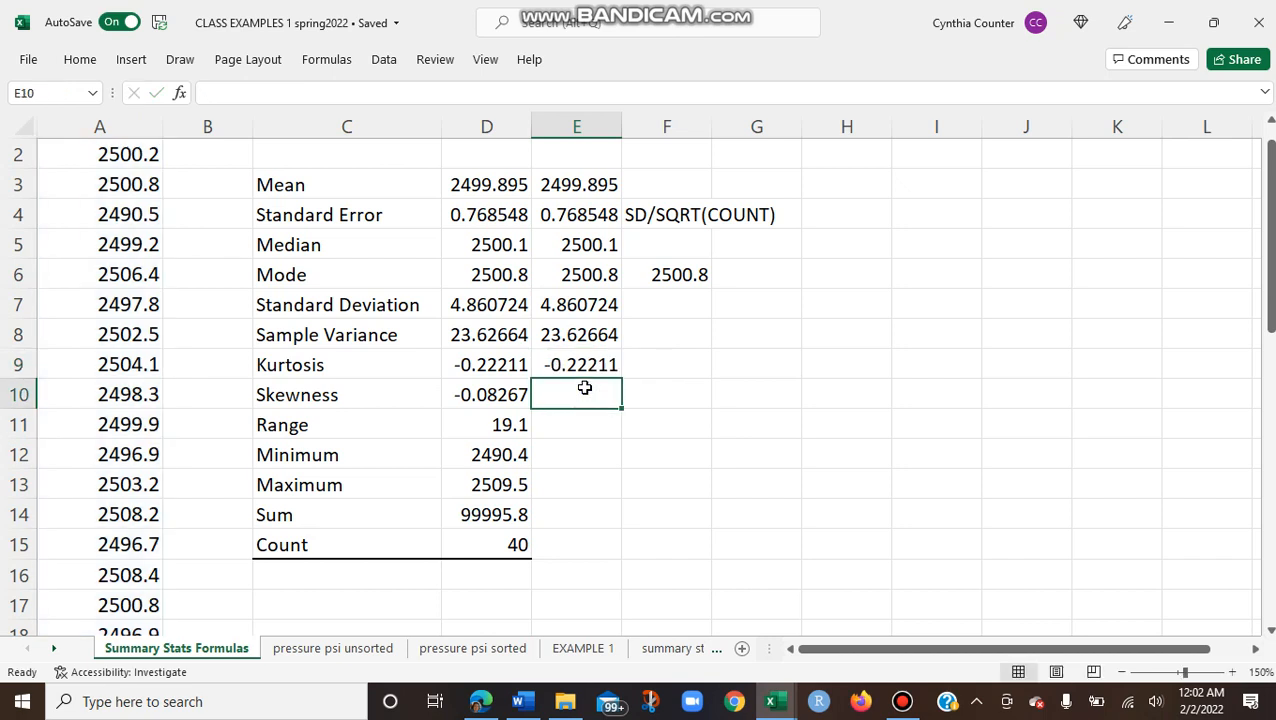
Step: Compute the skewness of the pressure data in E10 with the formula =SKEW(A2:A41)
{"action": "type", "text": "=SK"}
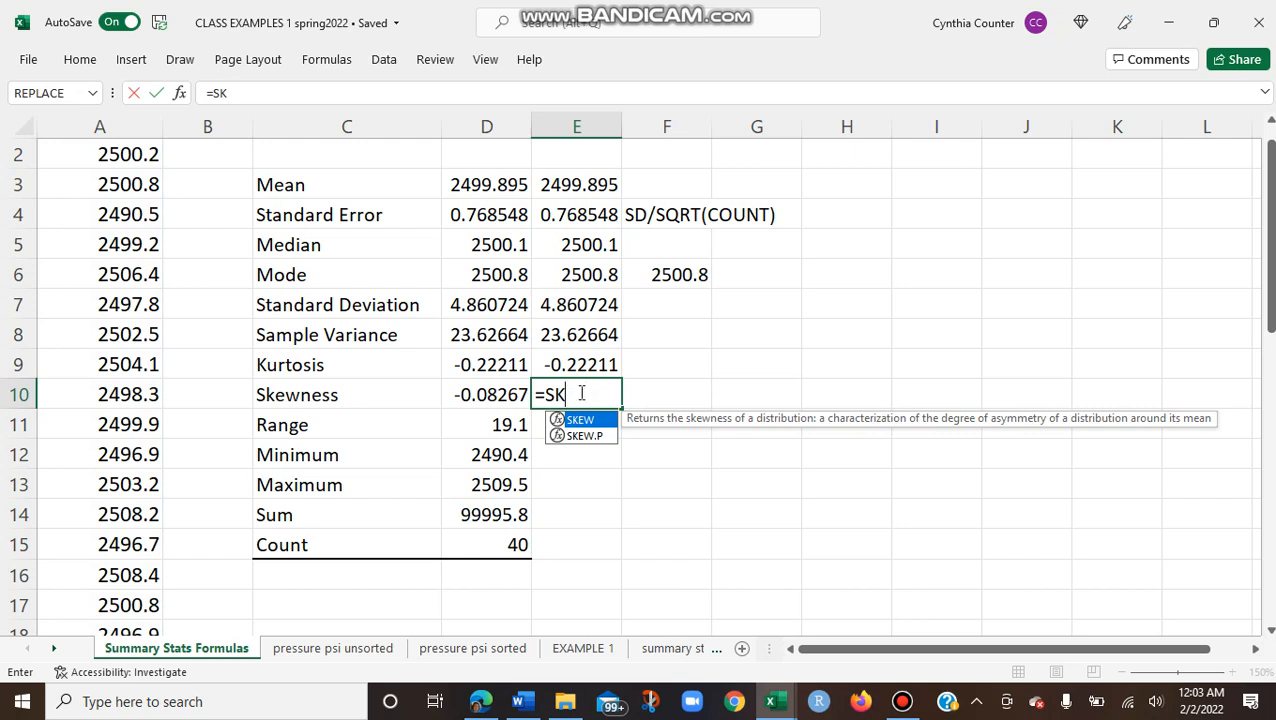
{"action": "double_click", "coordinate": [578, 421]}
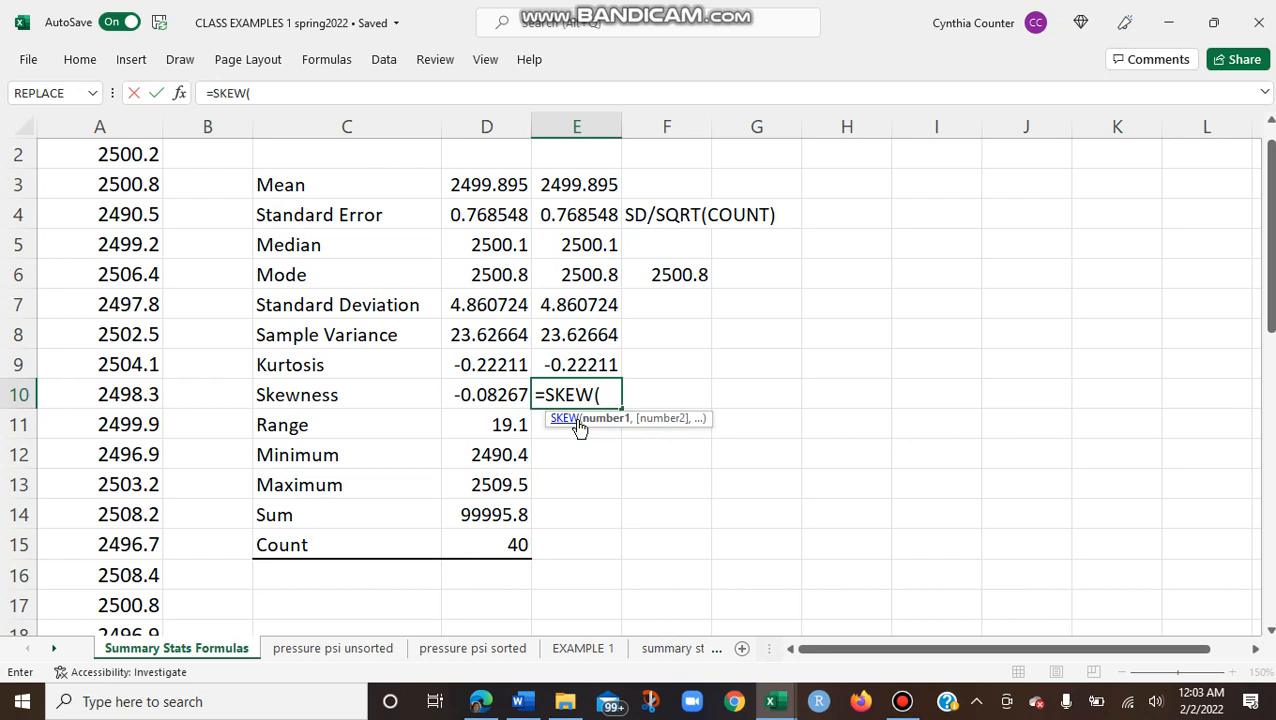
{"action": "type", "text": "A2"}
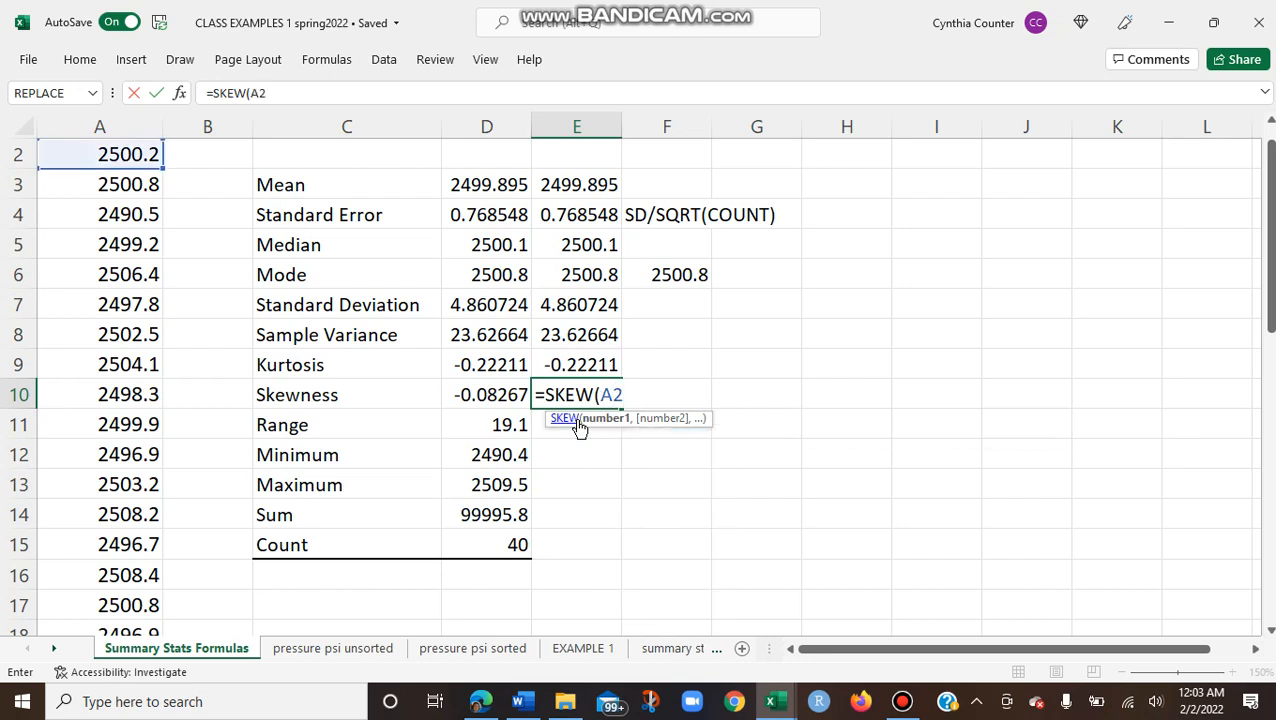
{"action": "type", "text": ":A41("}
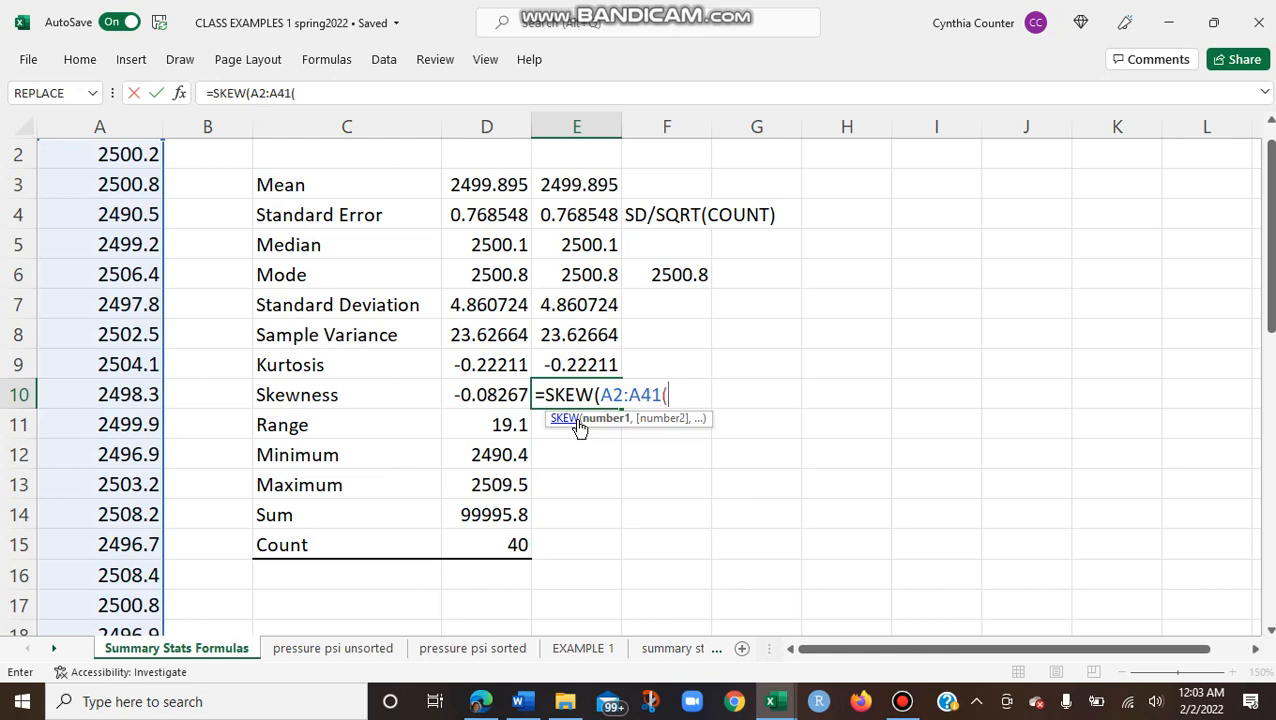
{"action": "key", "text": "BackSpace"}
{"action": "type", "text": ")"}
{"action": "key", "text": "Return"}
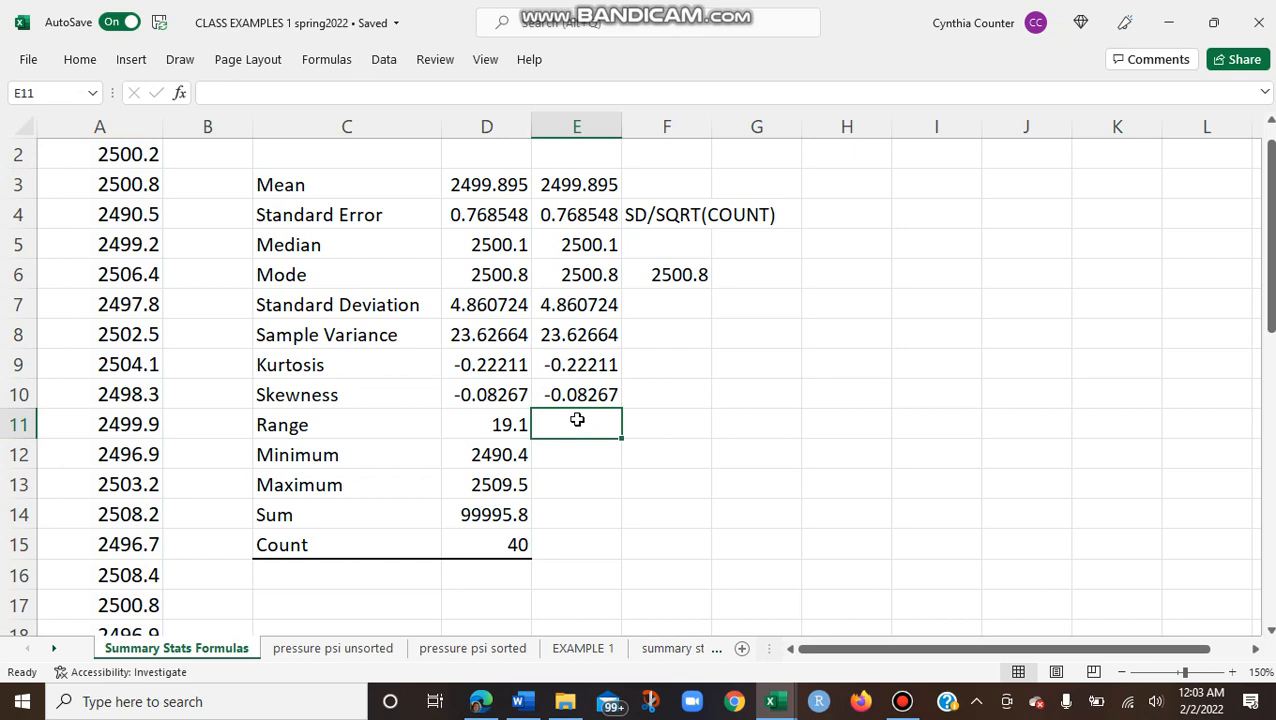
Step: Compute the range in E11 by subtracting the table's minimum from its maximum with the formula =D13-D12
{"action": "type", "text": "="}
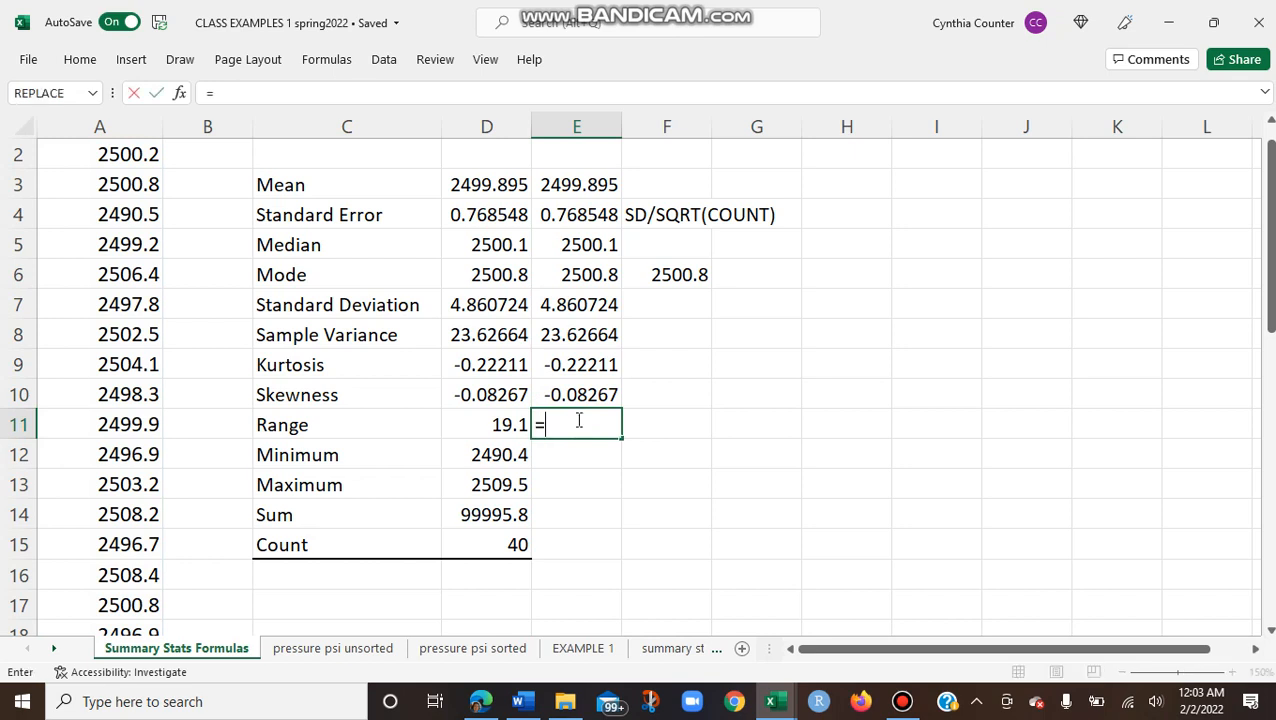
{"action": "left_click", "coordinate": [490, 486]}
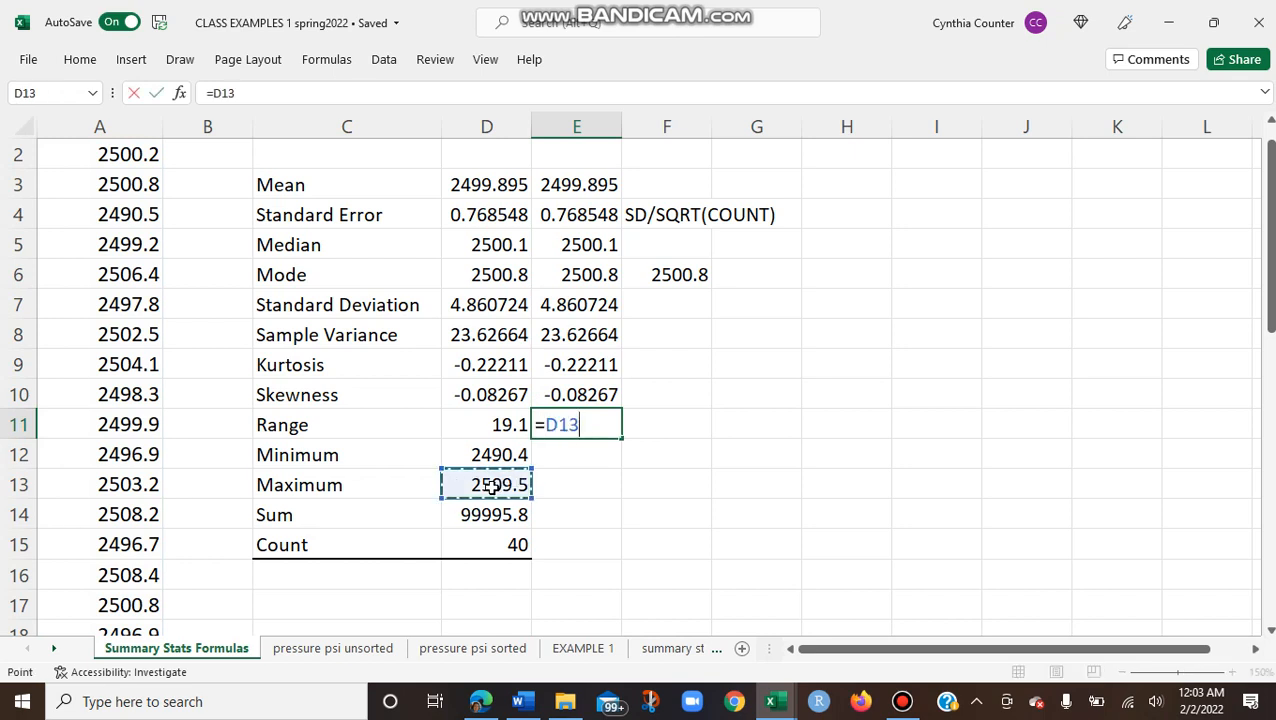
{"action": "type", "text": "-"}
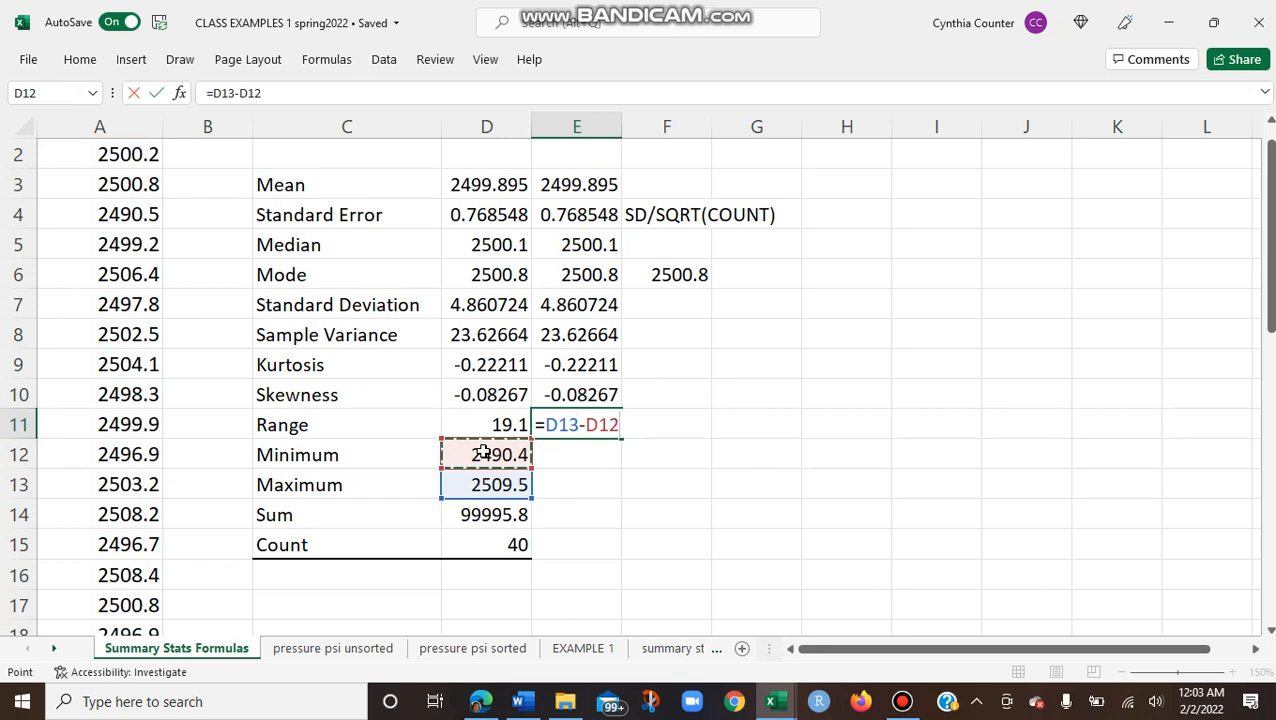
{"action": "key", "text": "Return"}
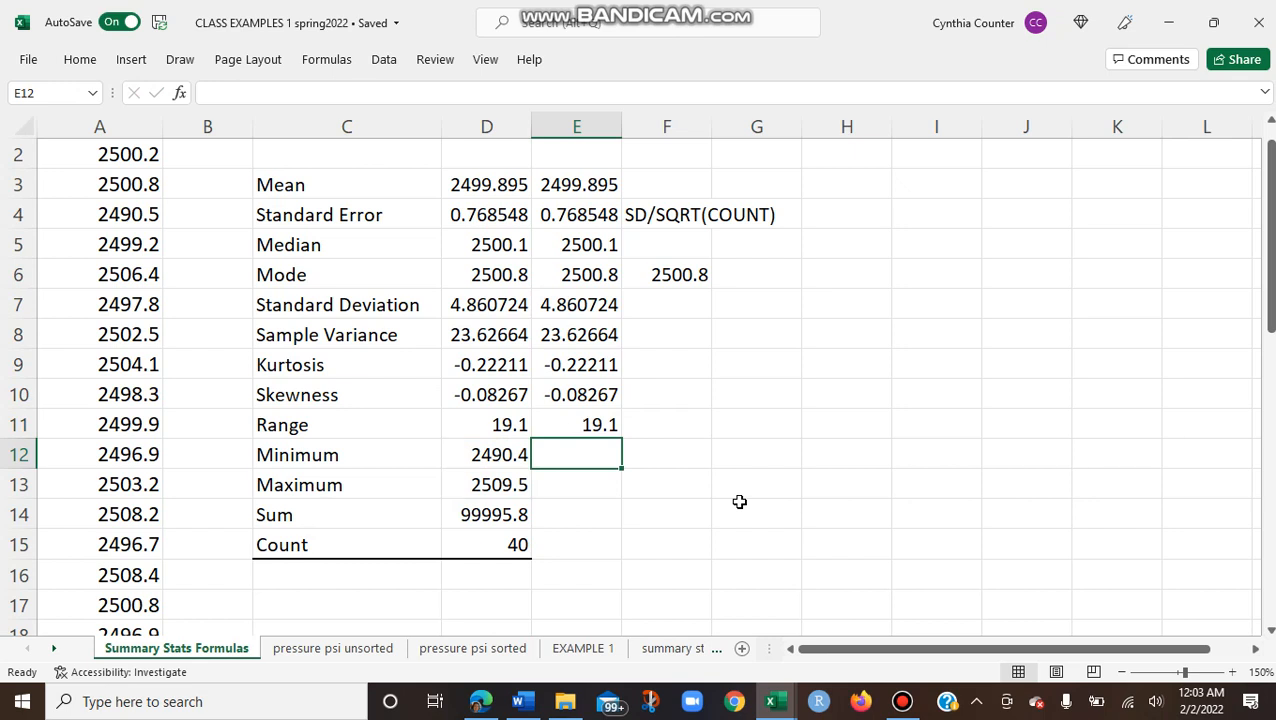
Step: Compute the minimum of the pressure data in E12 with the formula =MIN(A2:A41)
{"action": "type", "text": "=M"}
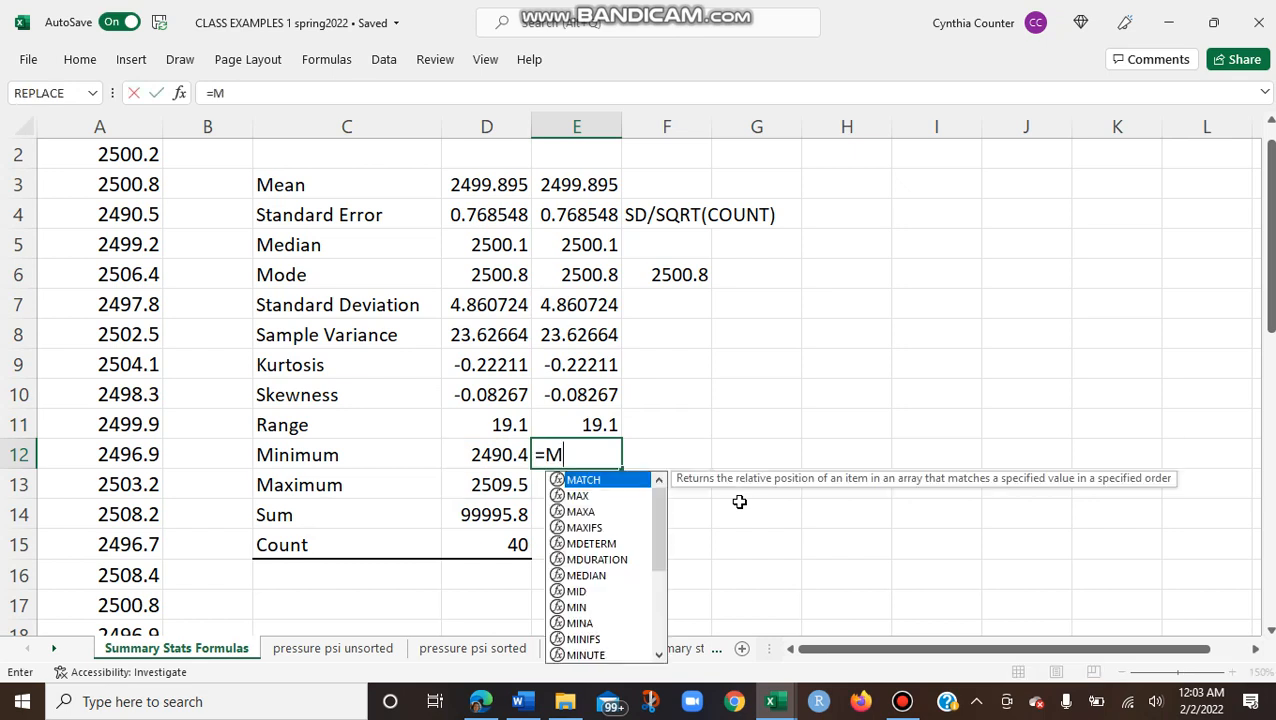
{"action": "left_click", "coordinate": [580, 608]}
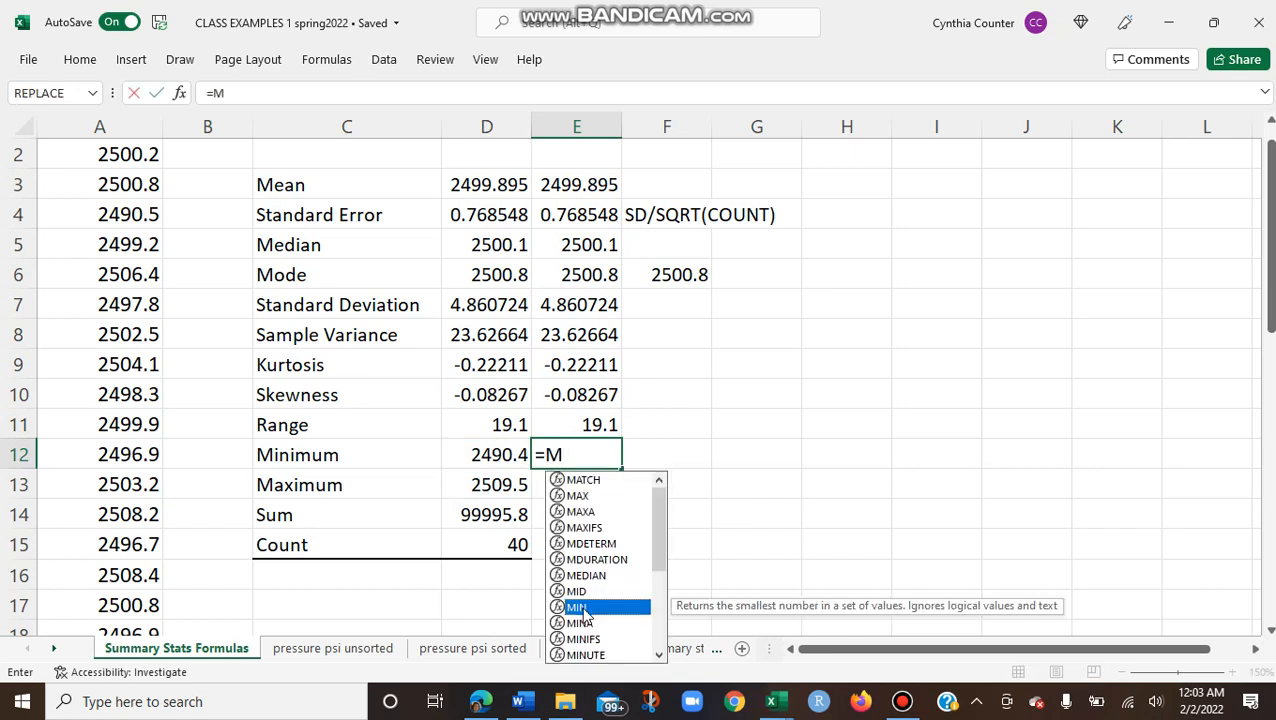
{"action": "double_click", "coordinate": [580, 608]}
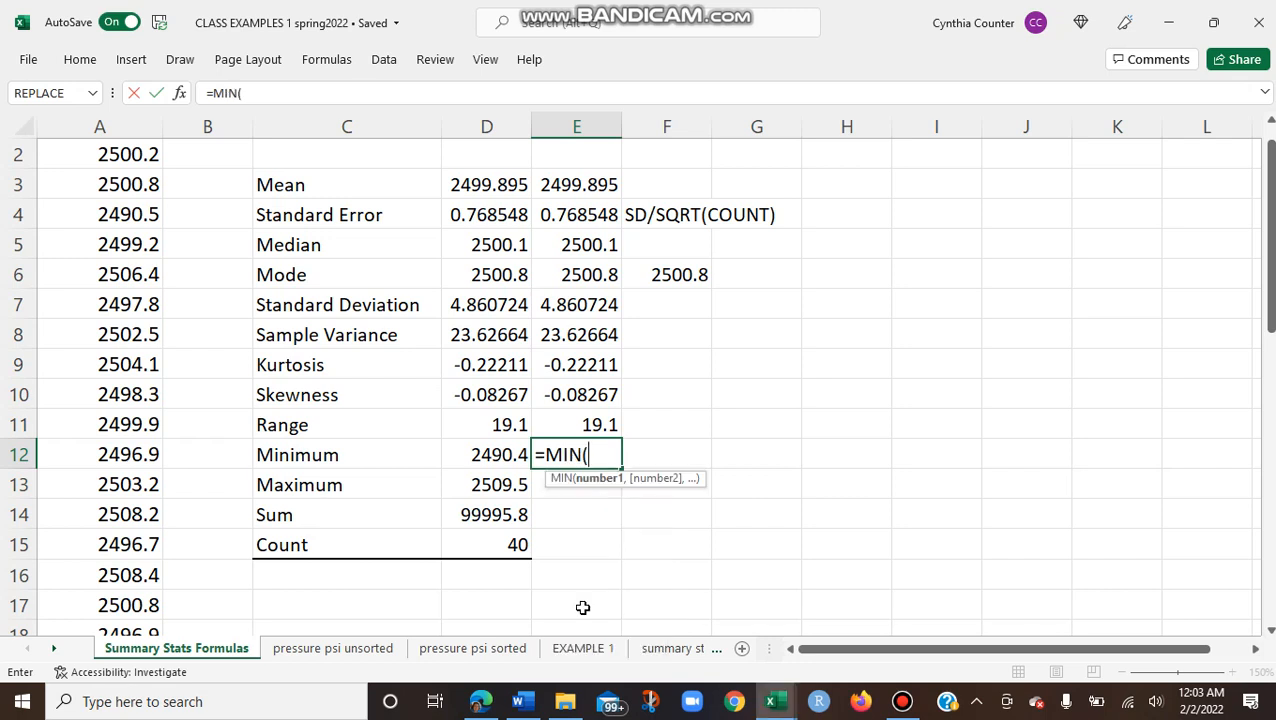
{"action": "type", "text": "A2"}
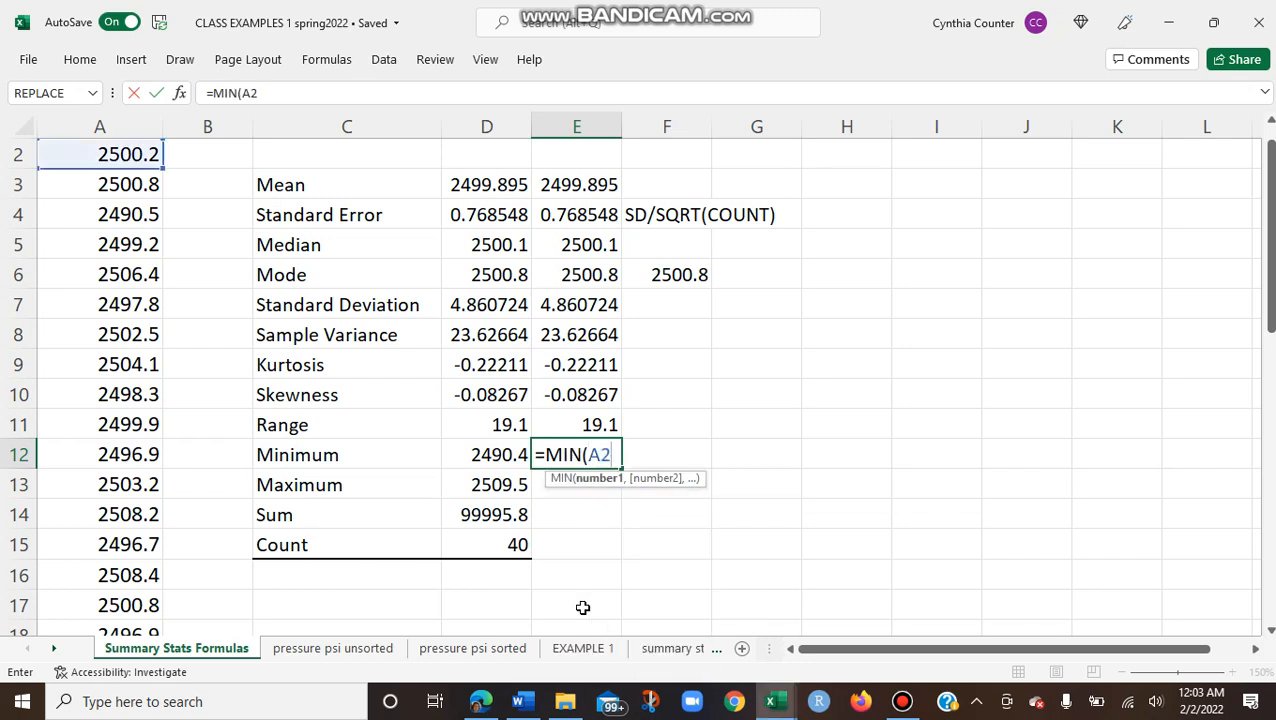
{"action": "type", "text": ":A41"}
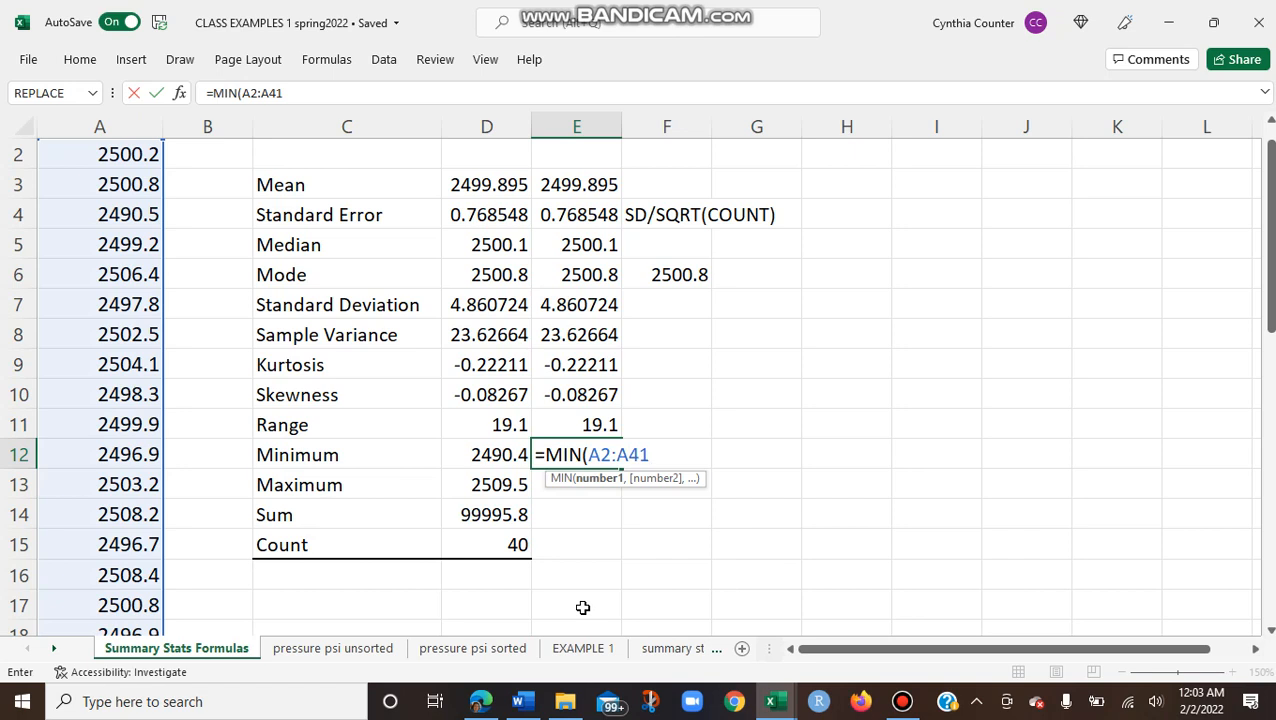
{"action": "type", "text": ")"}
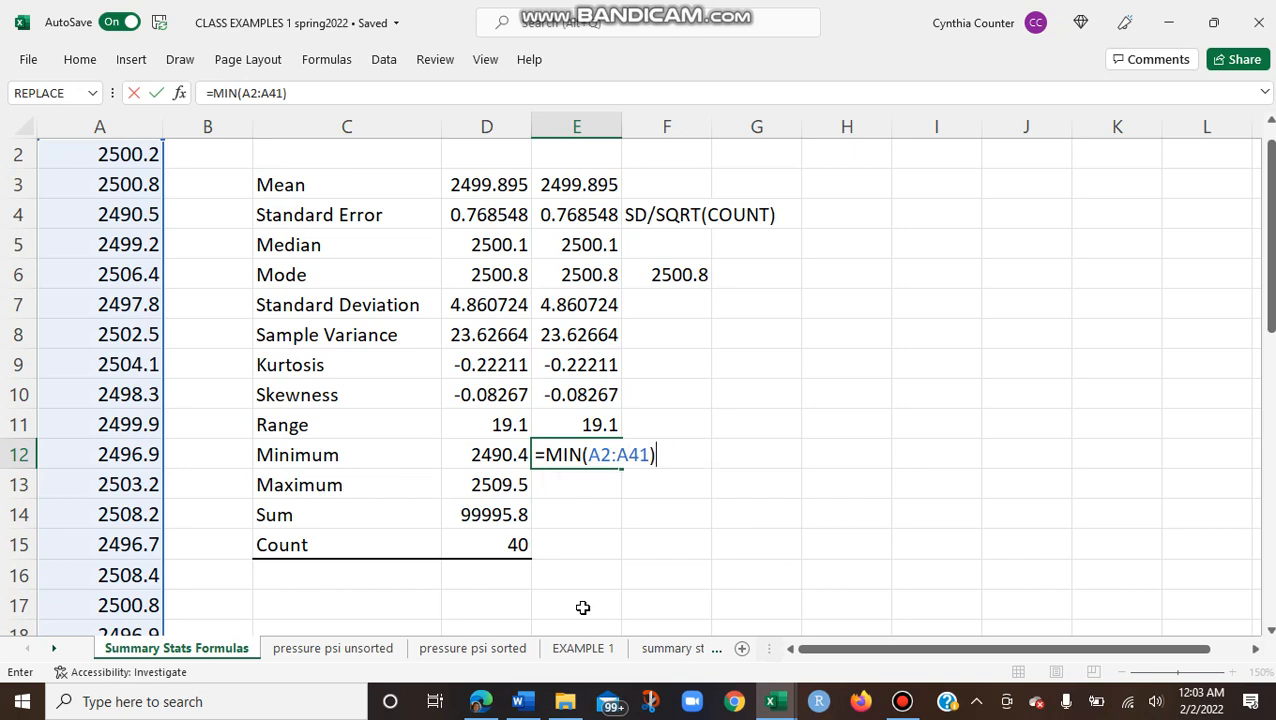
{"action": "key", "text": "Return"}
Step: Enter the formula =MAX(S2:A41) in E13 beside the Maximum label
{"action": "type", "text": "=MA"}
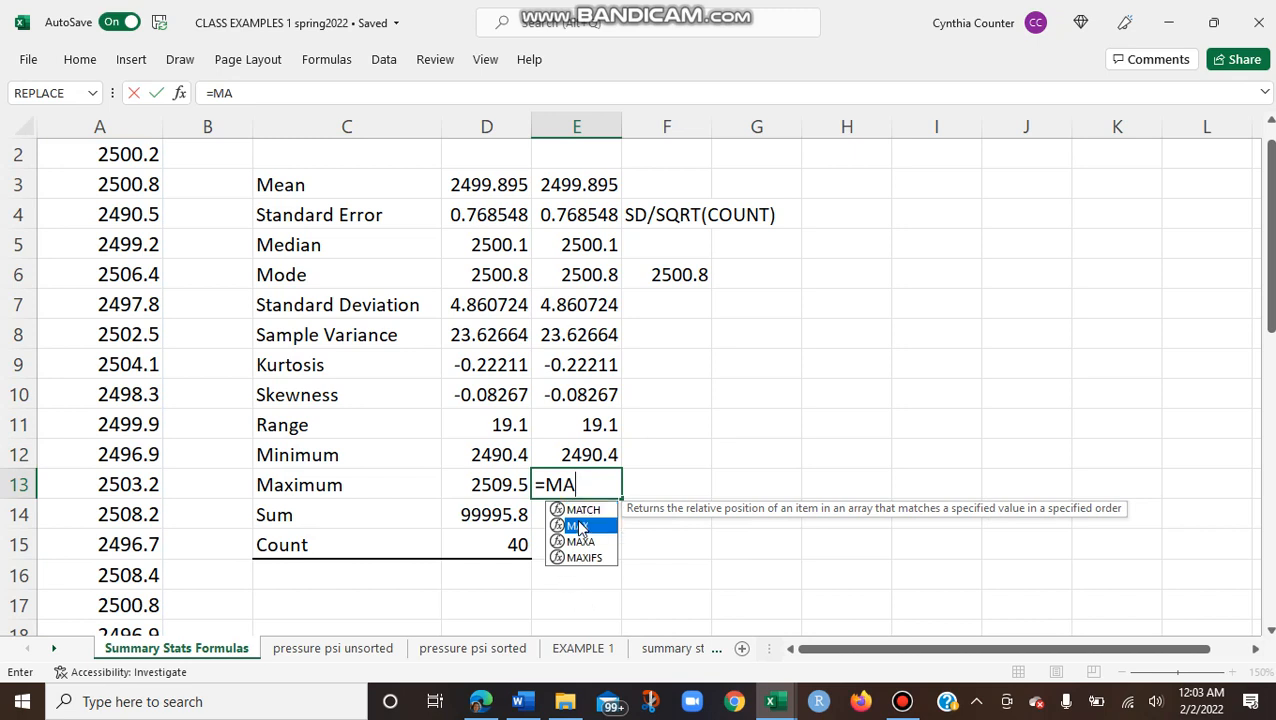
{"action": "double_click", "coordinate": [578, 525]}
{"action": "type", "text": "S2"}
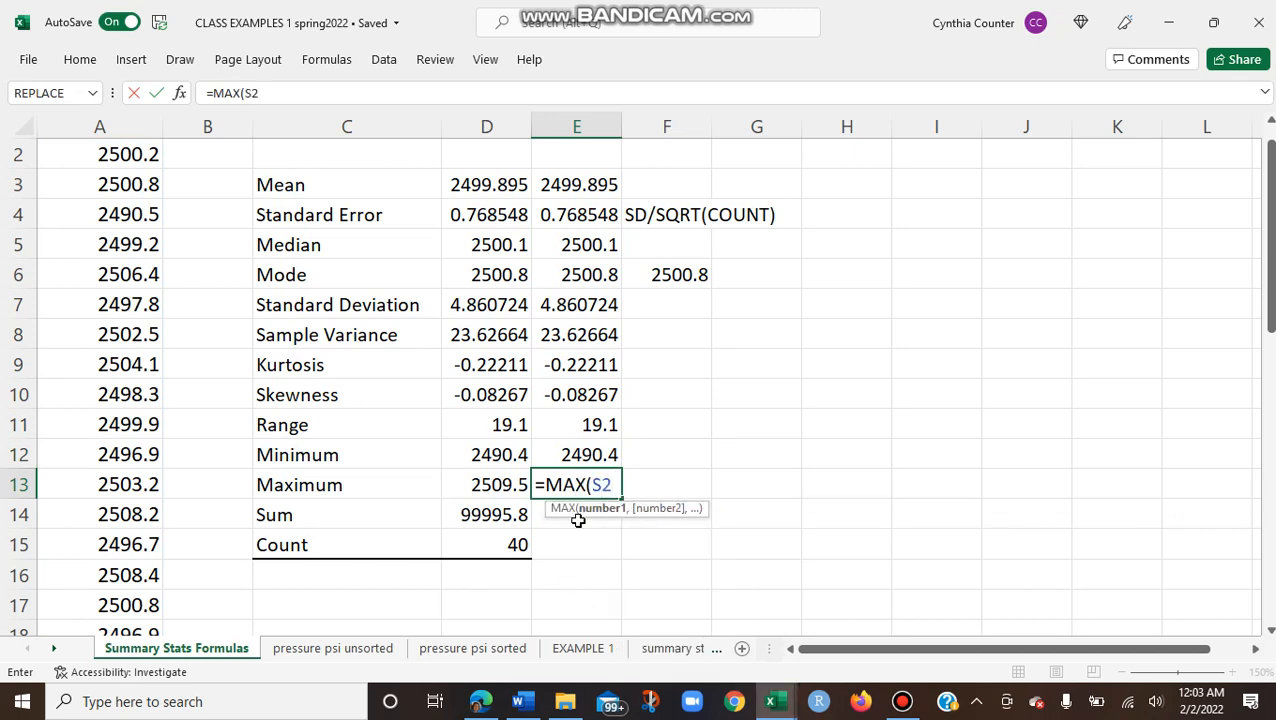
{"action": "type", "text": ":A"}
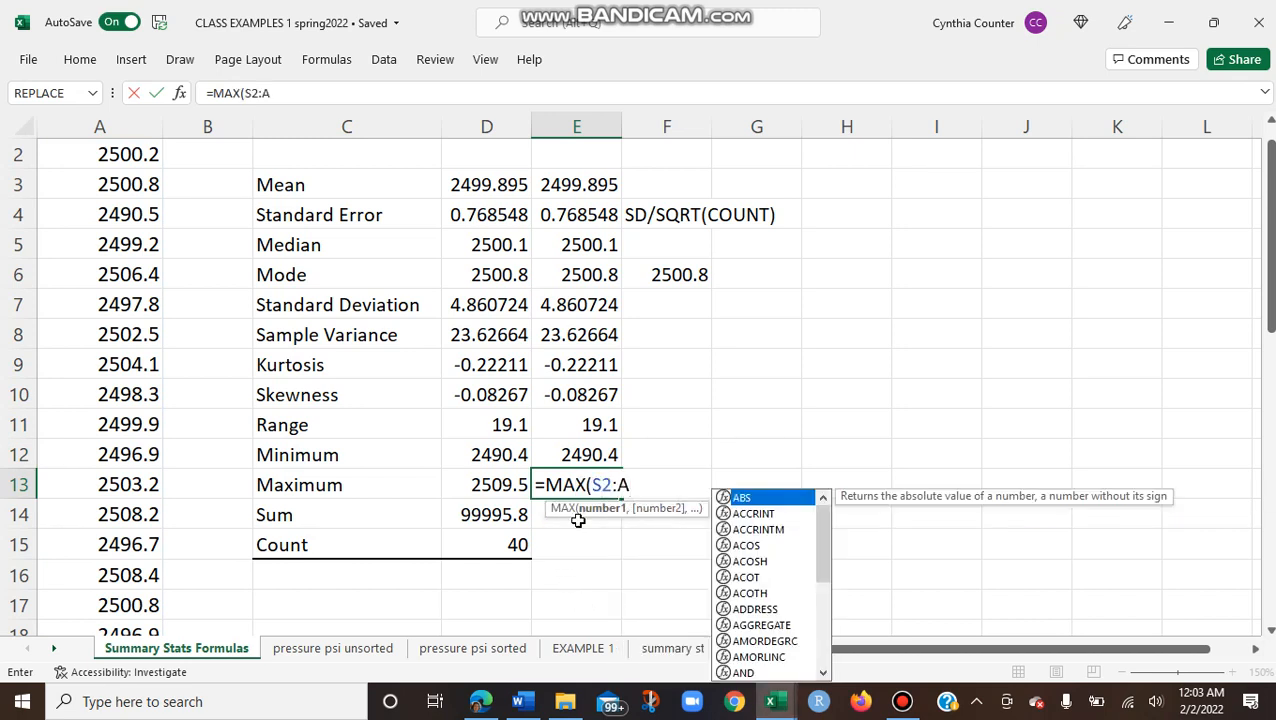
{"action": "type", "text": "41)"}
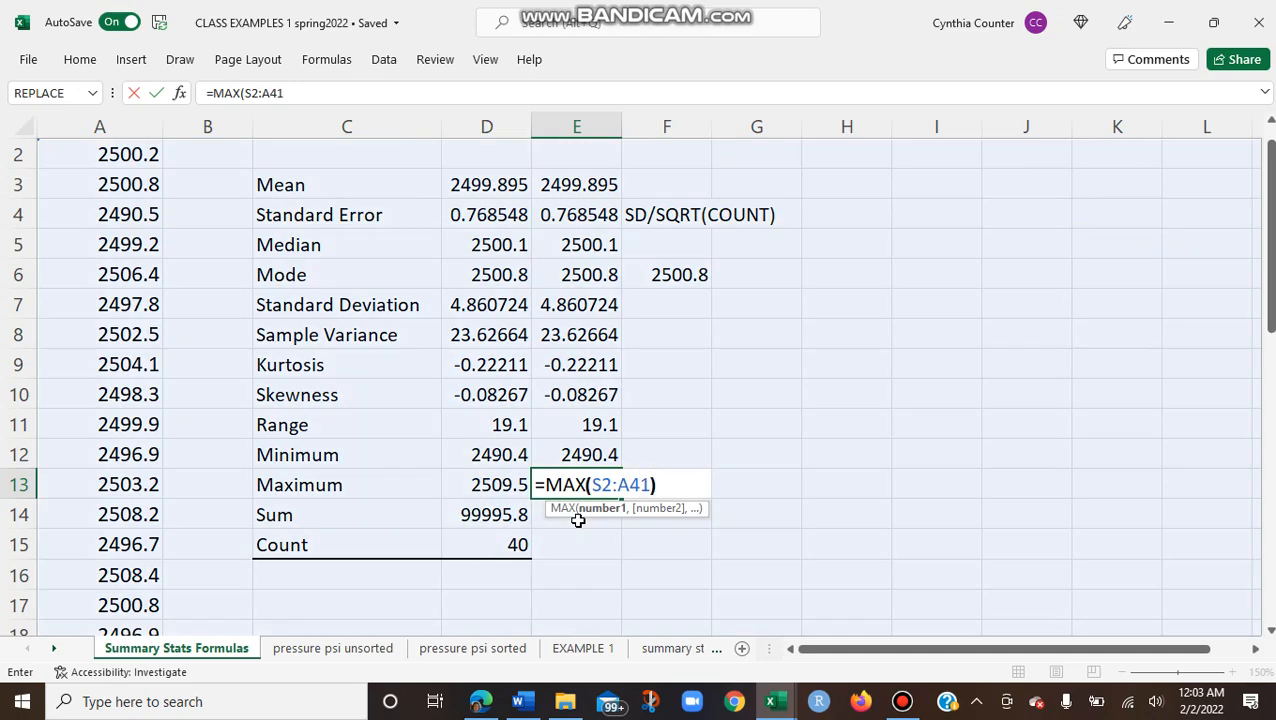
{"action": "key", "text": "Return"}
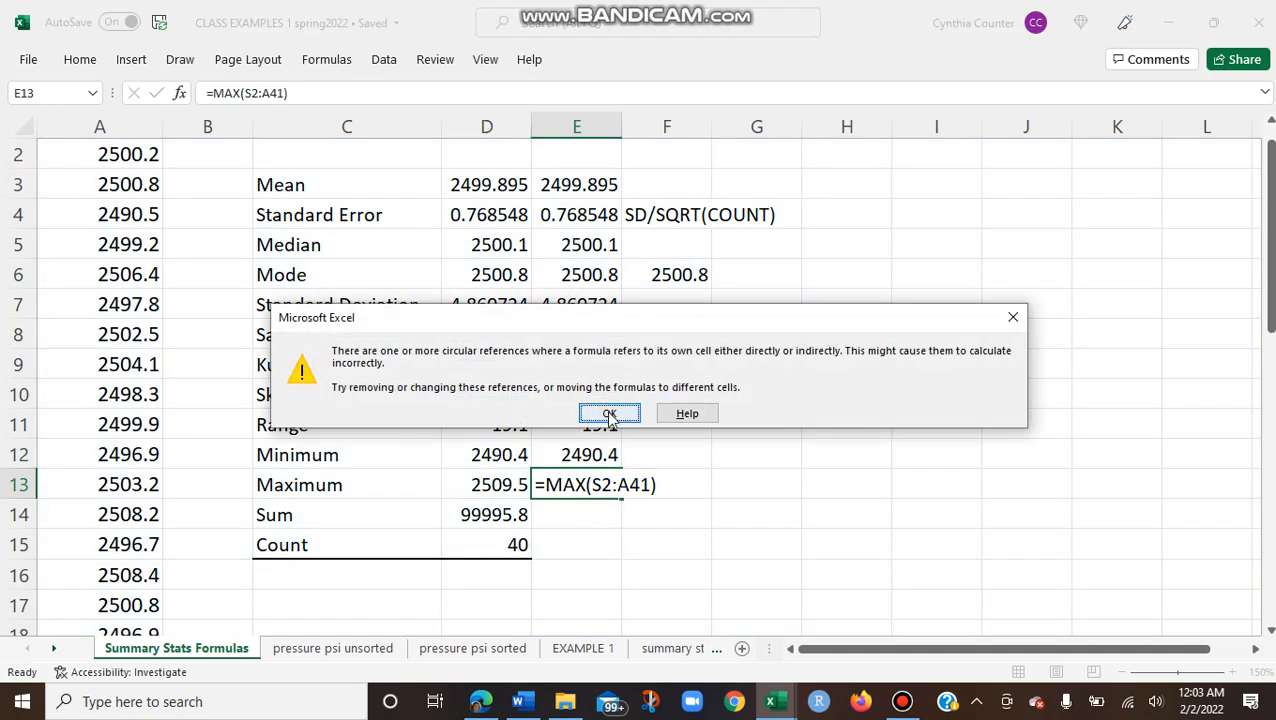
{"action": "left_click", "coordinate": [609, 414]}
Step: Correct the cell range in the E13 maximum formula so it reads =MAX(A2:A41)
{"action": "left_click", "coordinate": [605, 484]}
{"action": "double_click", "coordinate": [603, 484]}
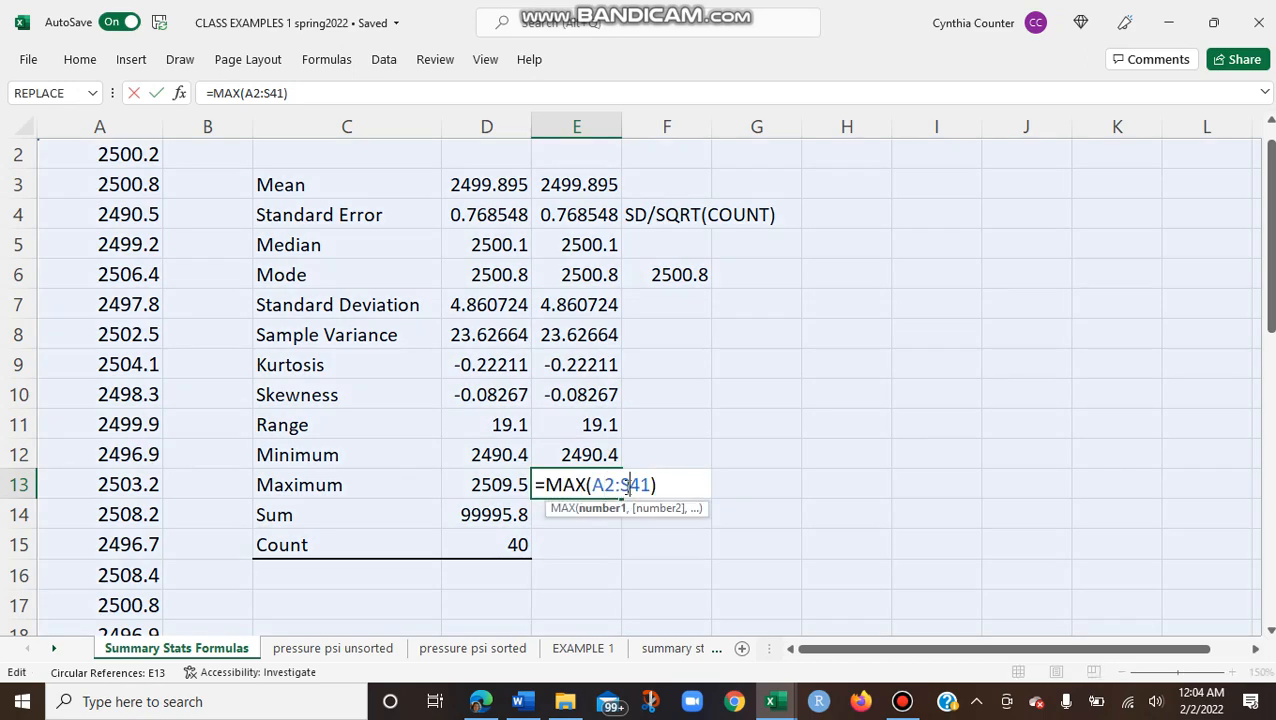
{"action": "key", "text": "Delete"}
{"action": "key", "text": "Return"}
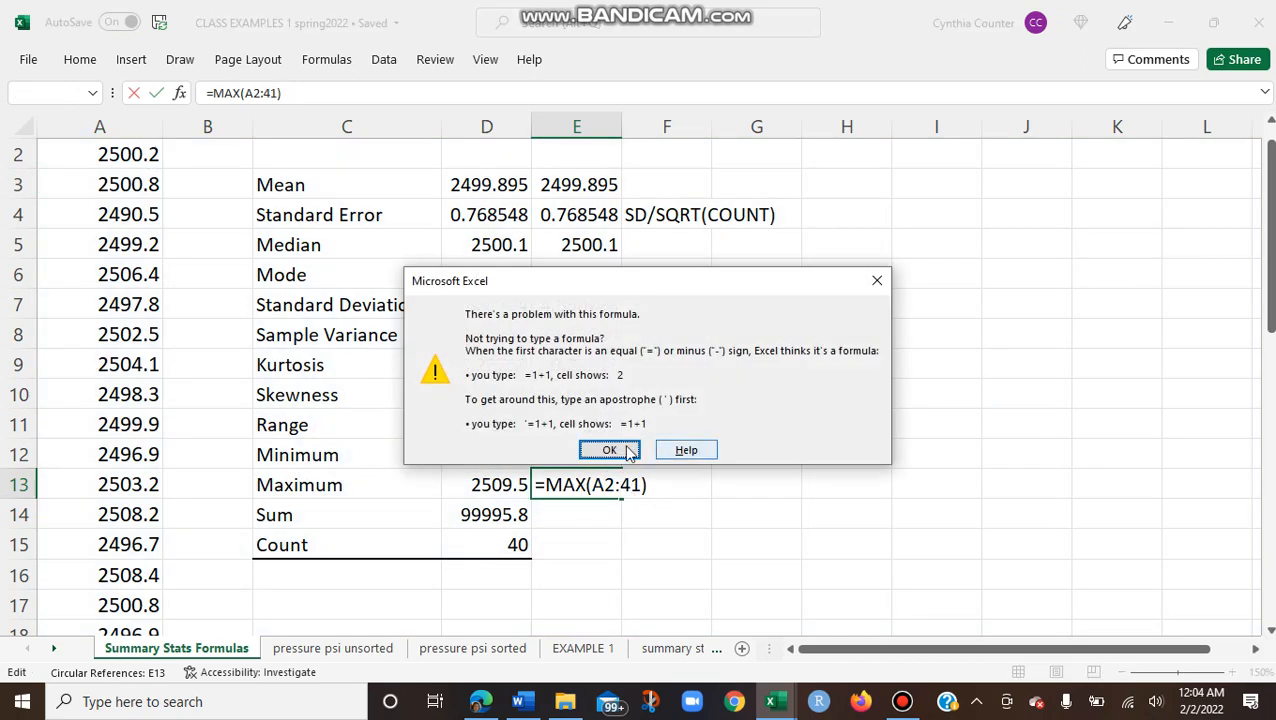
{"action": "left_click", "coordinate": [628, 452]}
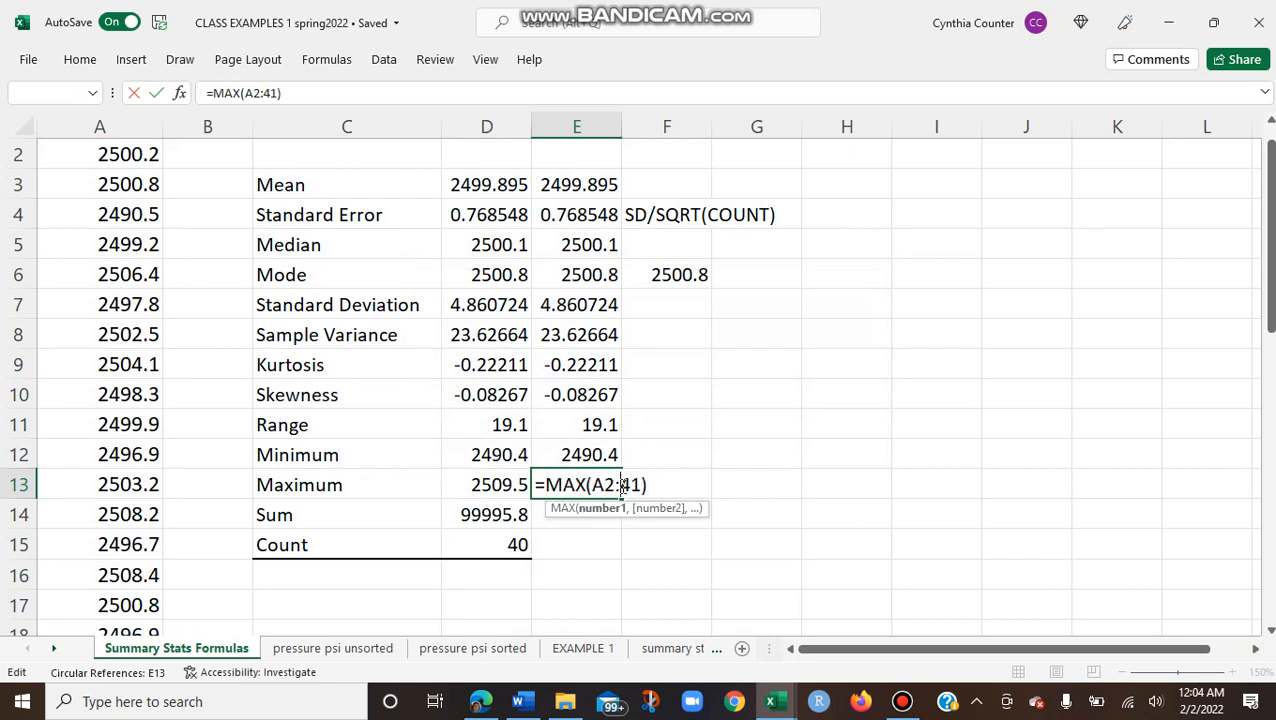
{"action": "type", "text": "A"}
{"action": "key", "text": "Return"}
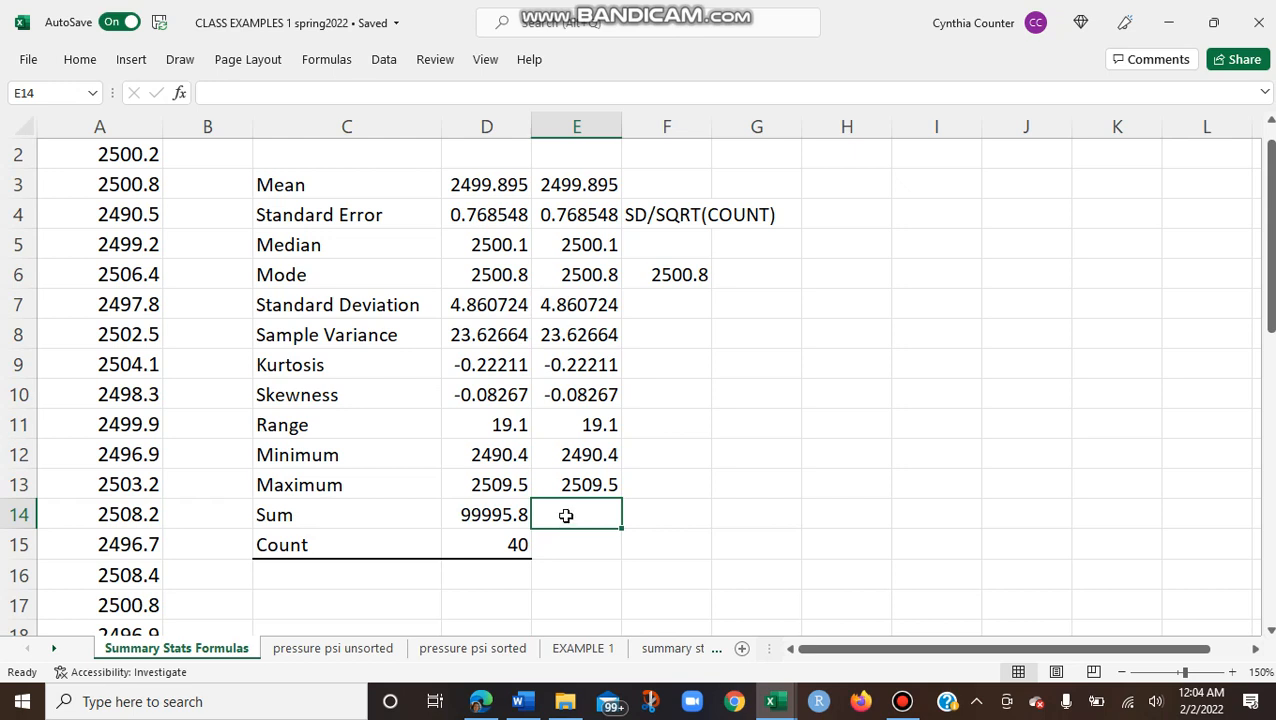
Step: Compute the sum of the pressure data in E14 with the formula =SUM(A2:A41)
{"action": "type", "text": "=SUM"}
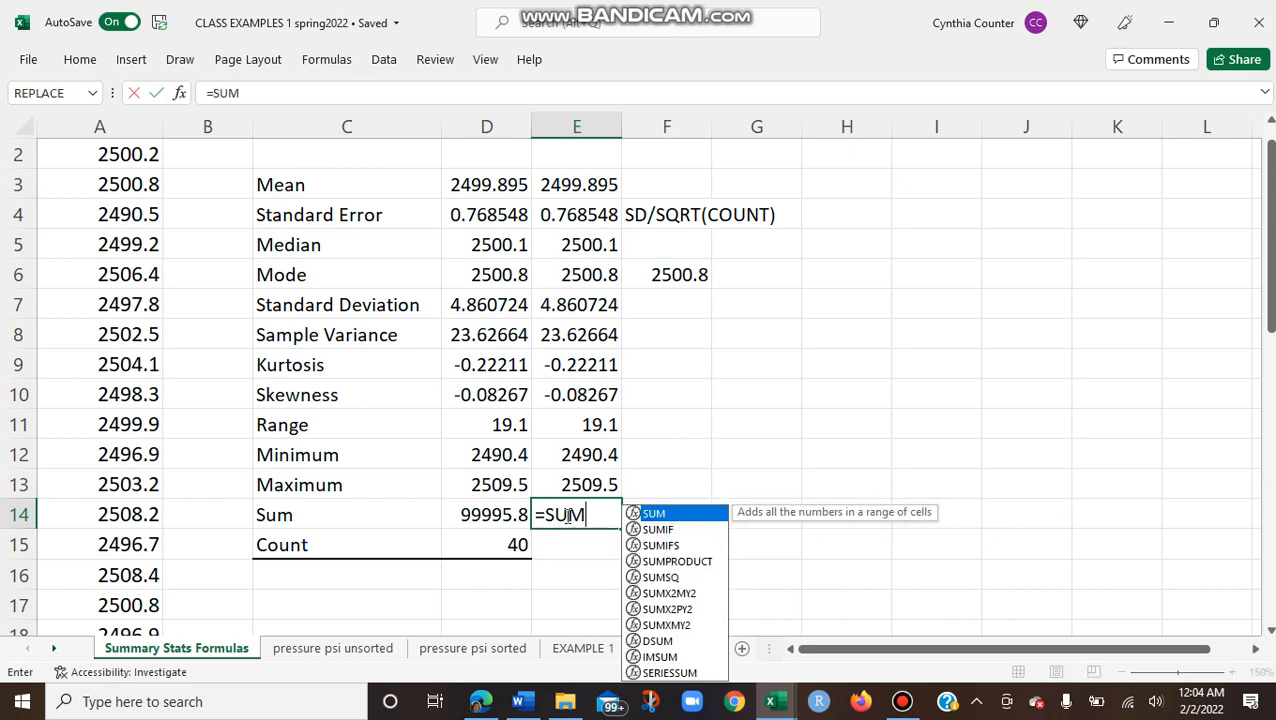
{"action": "double_click", "coordinate": [656, 514]}
{"action": "type", "text": "A"}
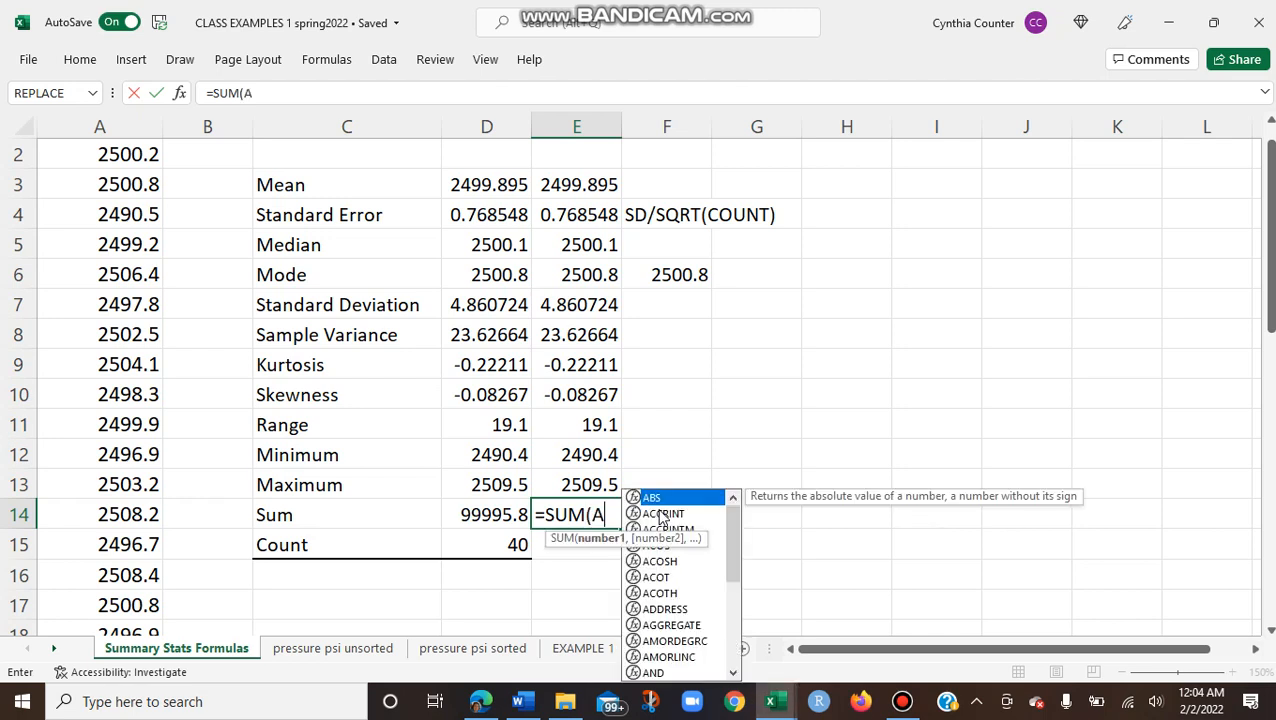
{"action": "type", "text": "2:A41)"}
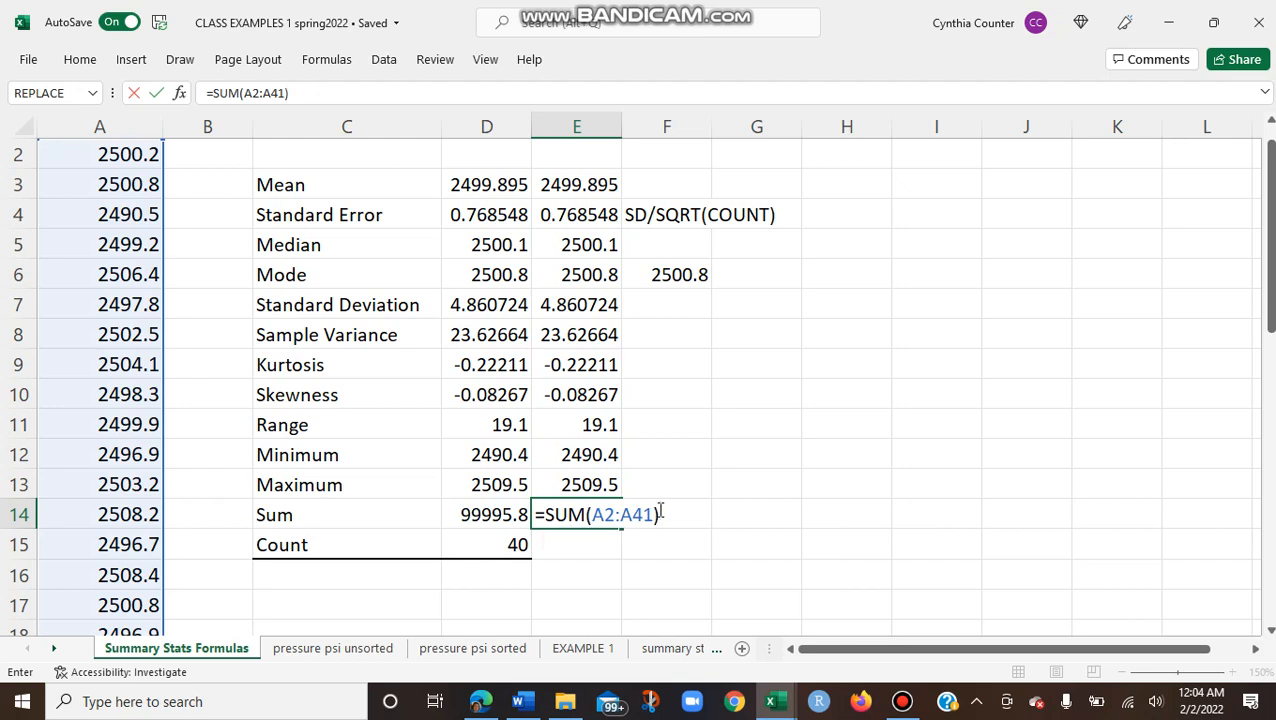
{"action": "key", "text": "Return"}
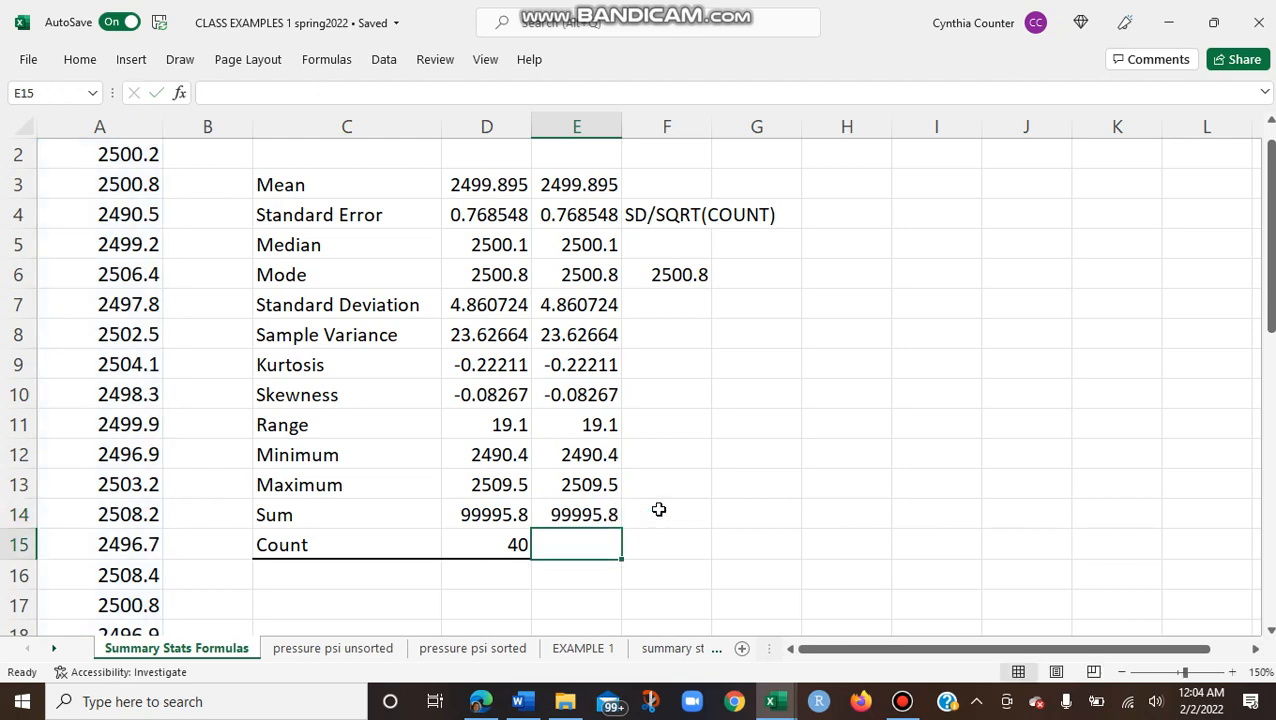
{"action": "type", "text": "=COU"}
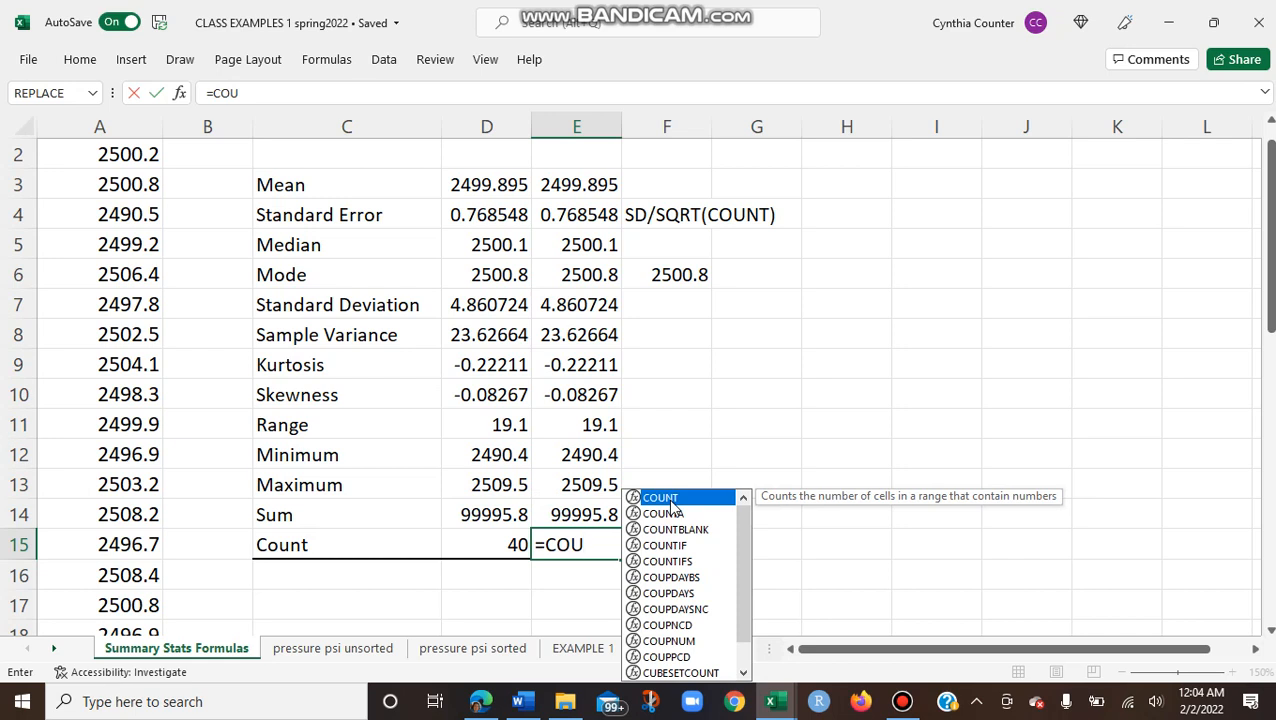
{"action": "key", "text": "BackSpace"}
{"action": "key", "text": "BackSpace"}
{"action": "key", "text": "BackSpace"}
{"action": "key", "text": "BackSpace"}
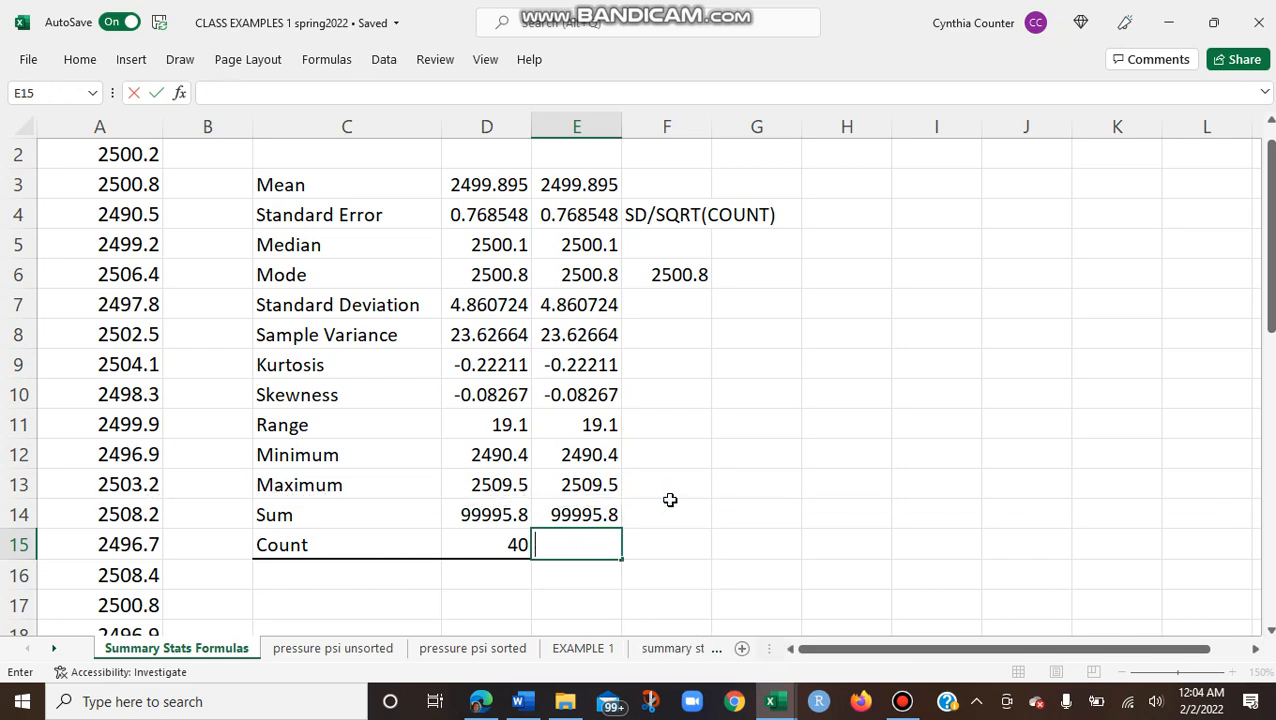
{"action": "left_click_drag", "start_coordinate": [1270, 290], "coordinate": [1270, 585]}
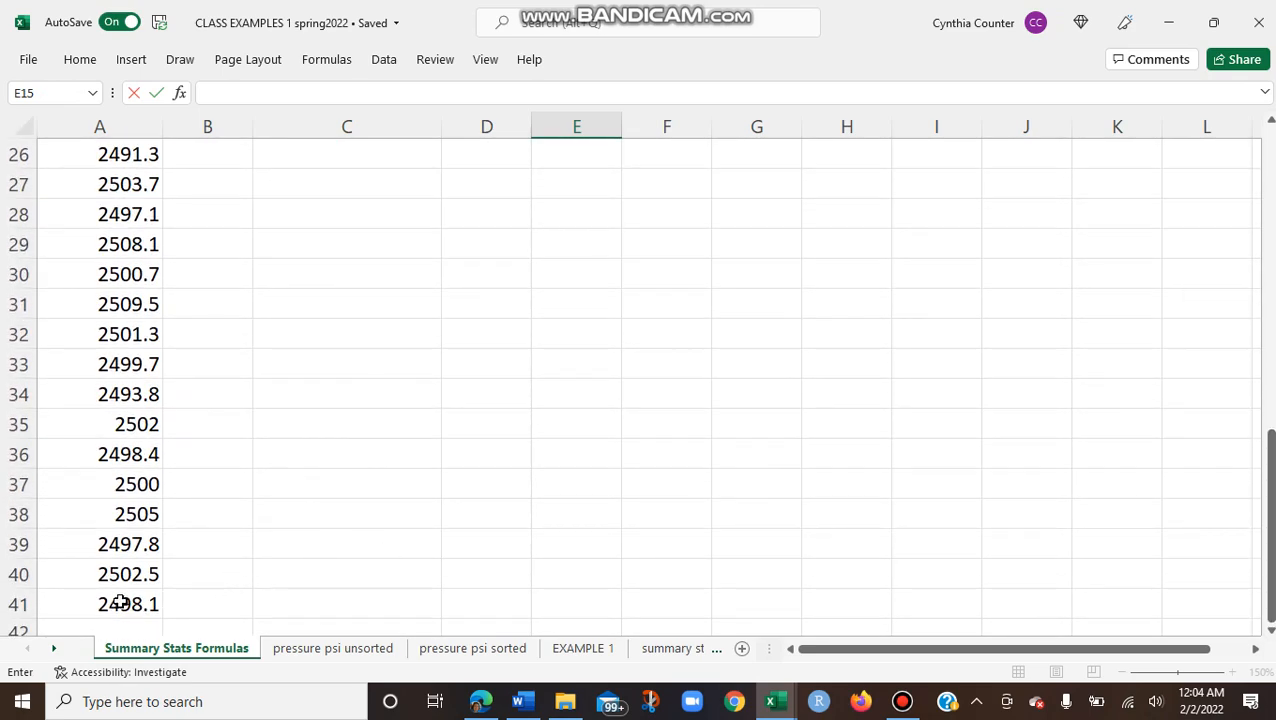
{"action": "left_click_drag", "start_coordinate": [1270, 507], "coordinate": [1272, 92]}
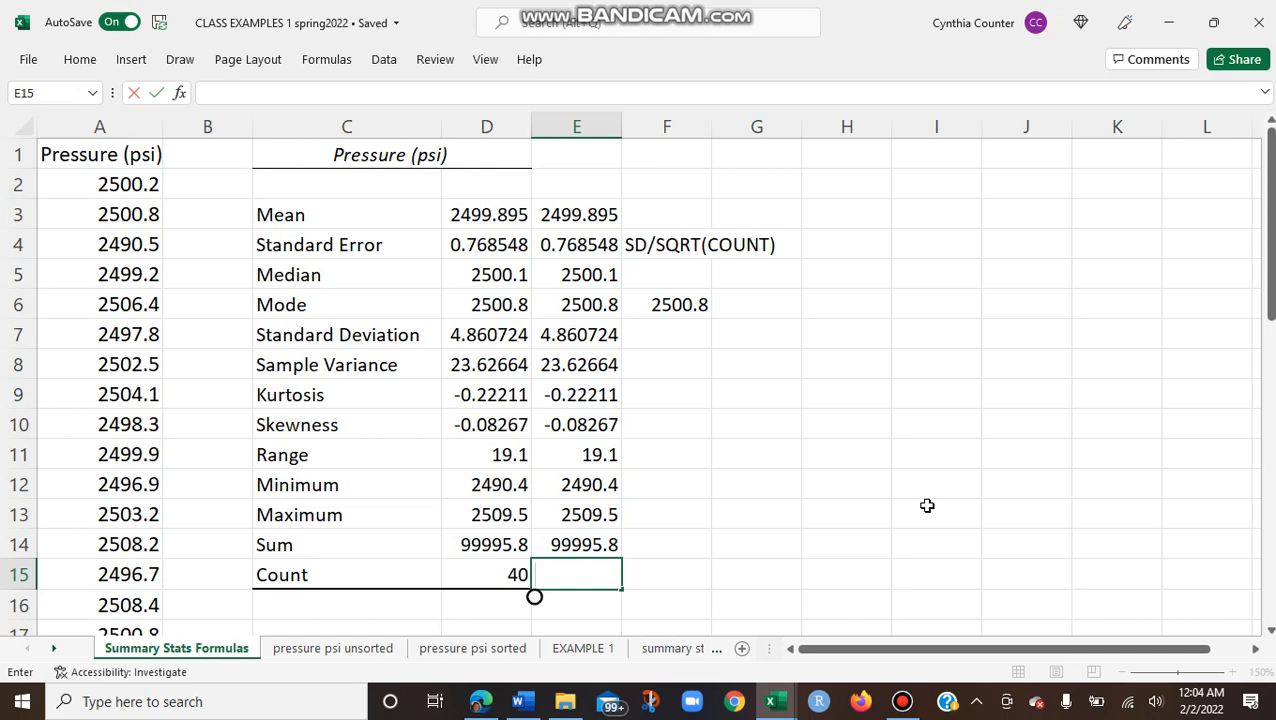
{"action": "left_click", "coordinate": [902, 702]}
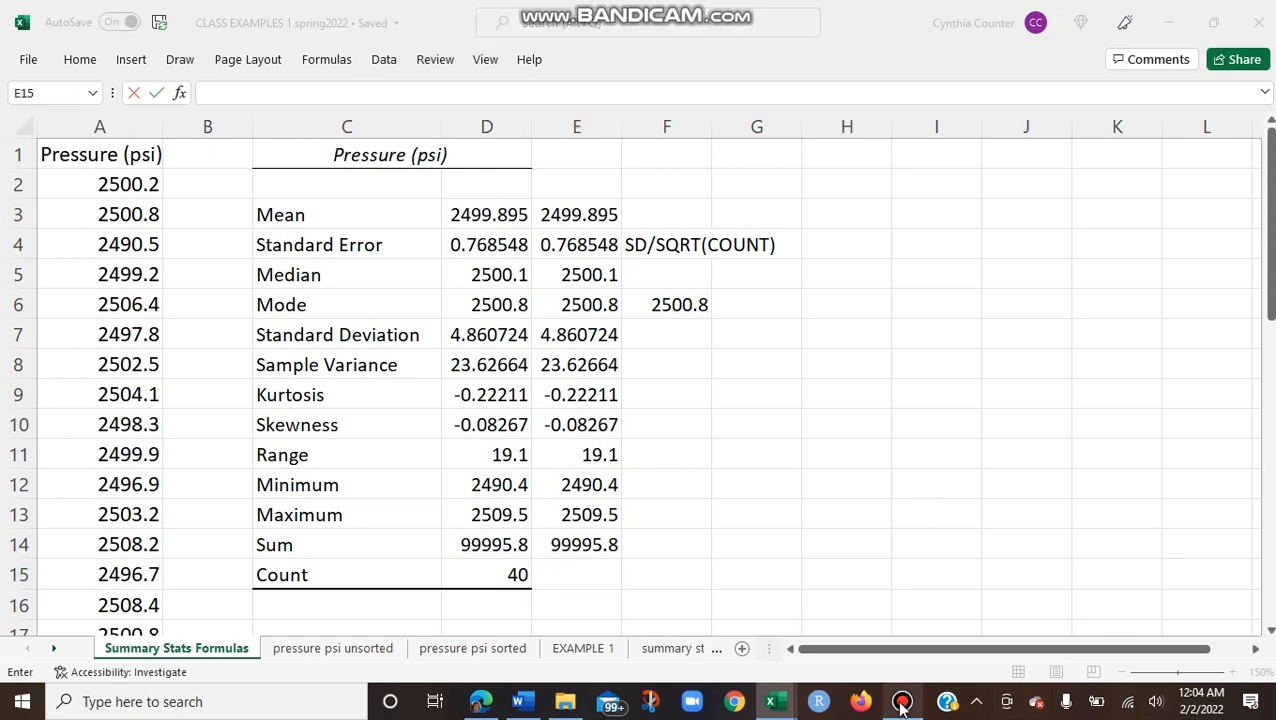